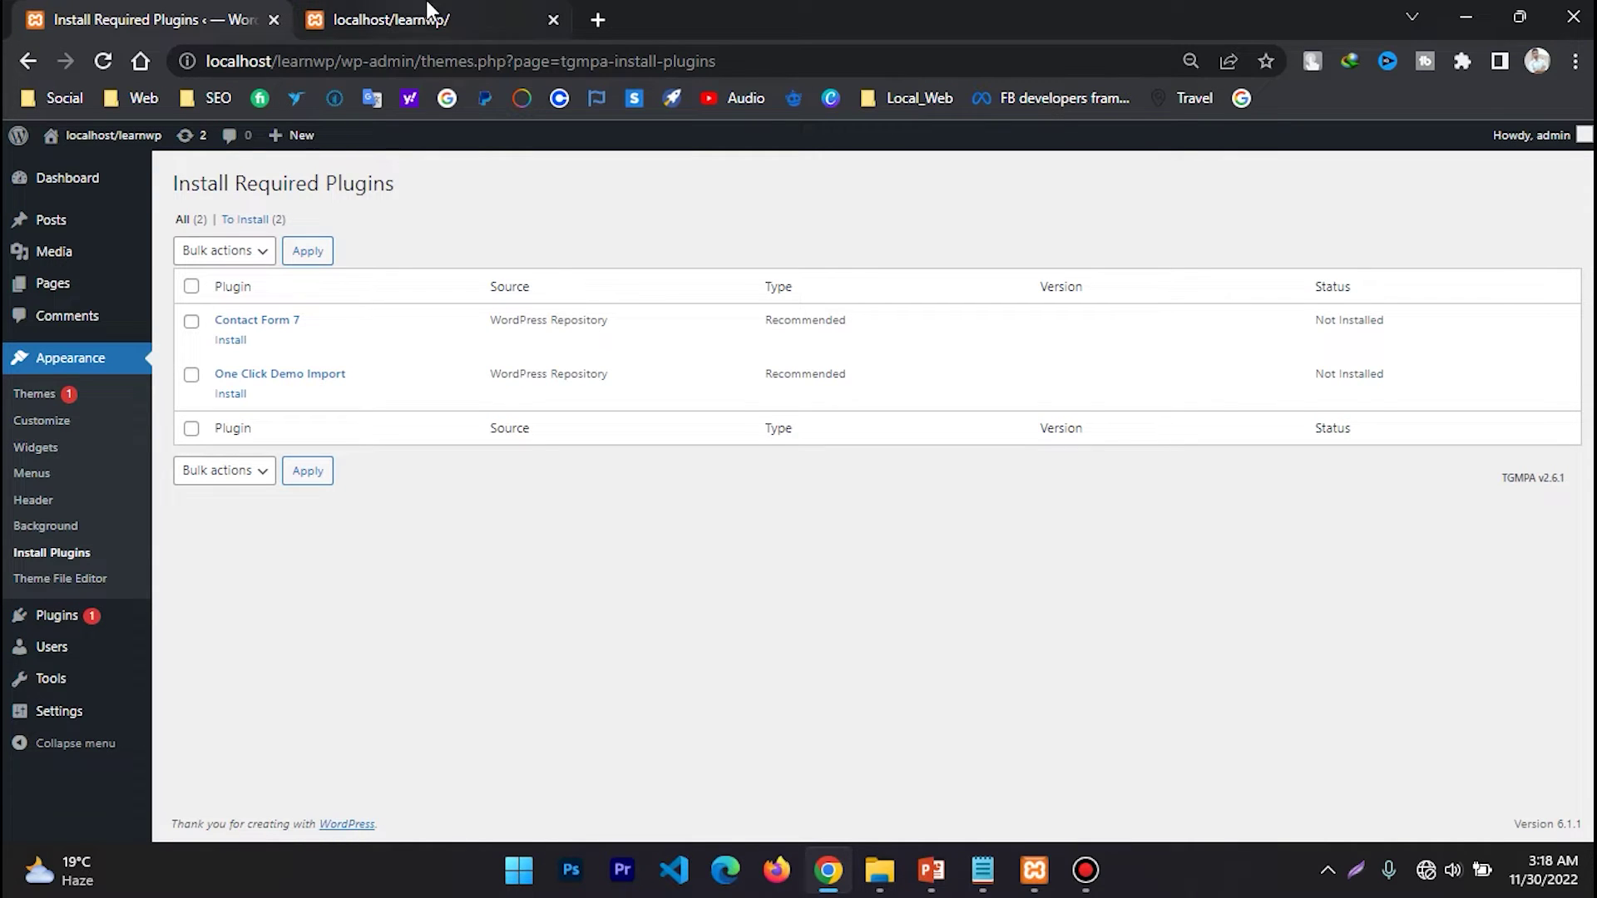
Look over the site's front page at localhost/learnwp and return to the Install Required Plugins page.
{"action": "left_click", "coordinate": [355, 16]}
{"action": "scroll", "coordinate": [980, 231], "scroll_direction": "down", "scroll_amount": 3}
{"action": "scroll", "coordinate": [800, 347], "scroll_direction": "up", "scroll_amount": 3}
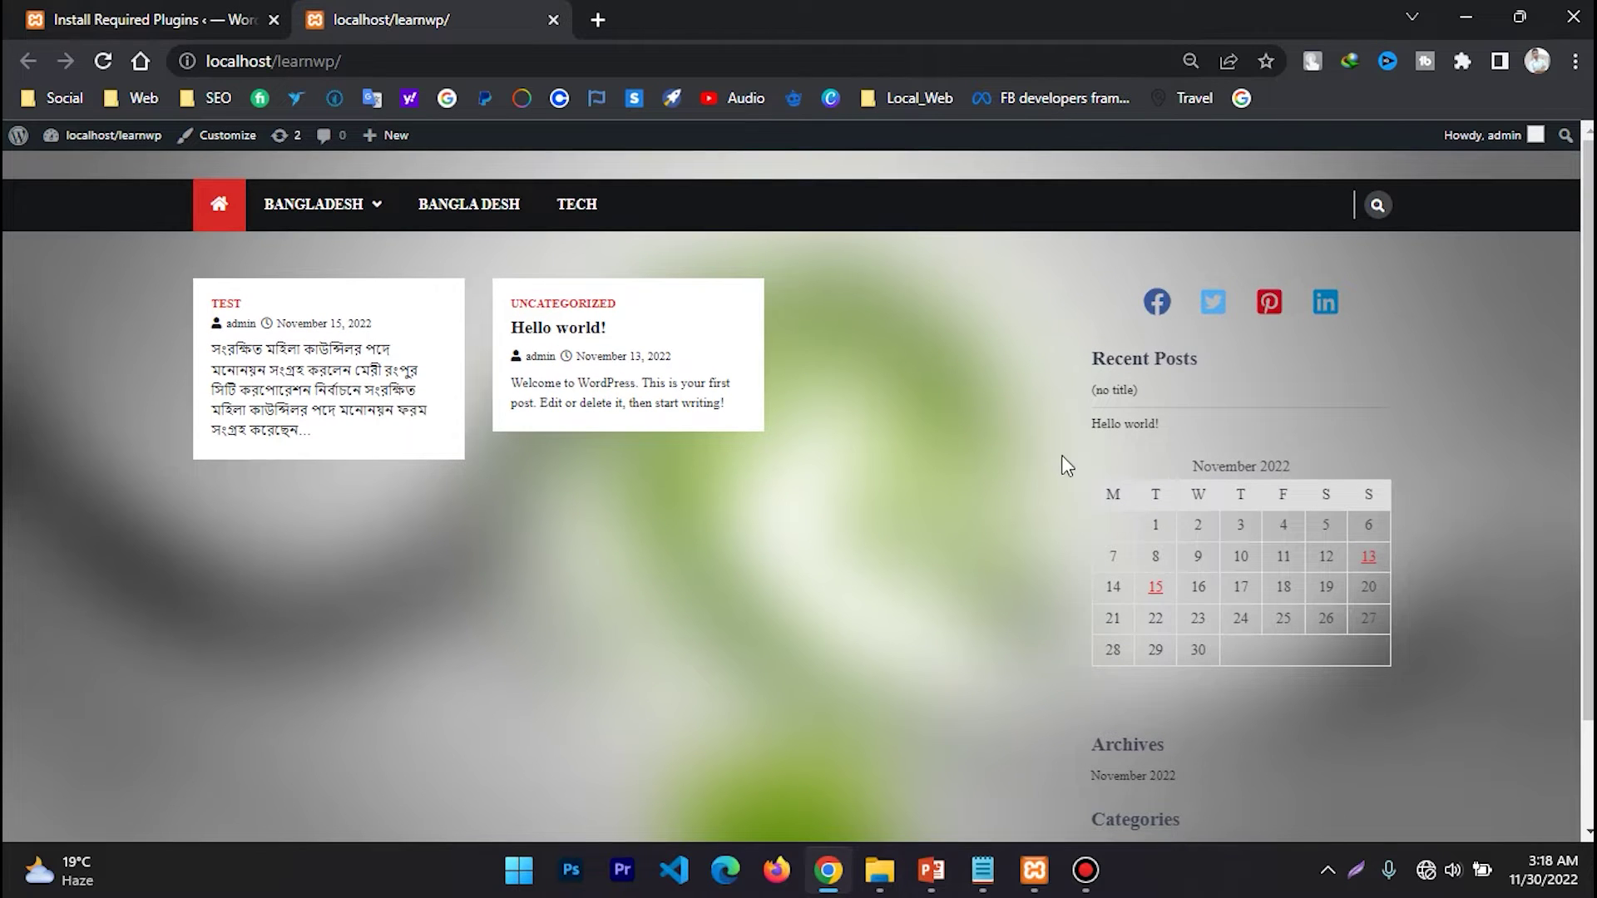
{"action": "scroll", "coordinate": [1058, 462], "scroll_direction": "down", "scroll_amount": 3}
{"action": "scroll", "coordinate": [1055, 469], "scroll_direction": "up", "scroll_amount": 3}
{"action": "left_click", "coordinate": [149, 19]}
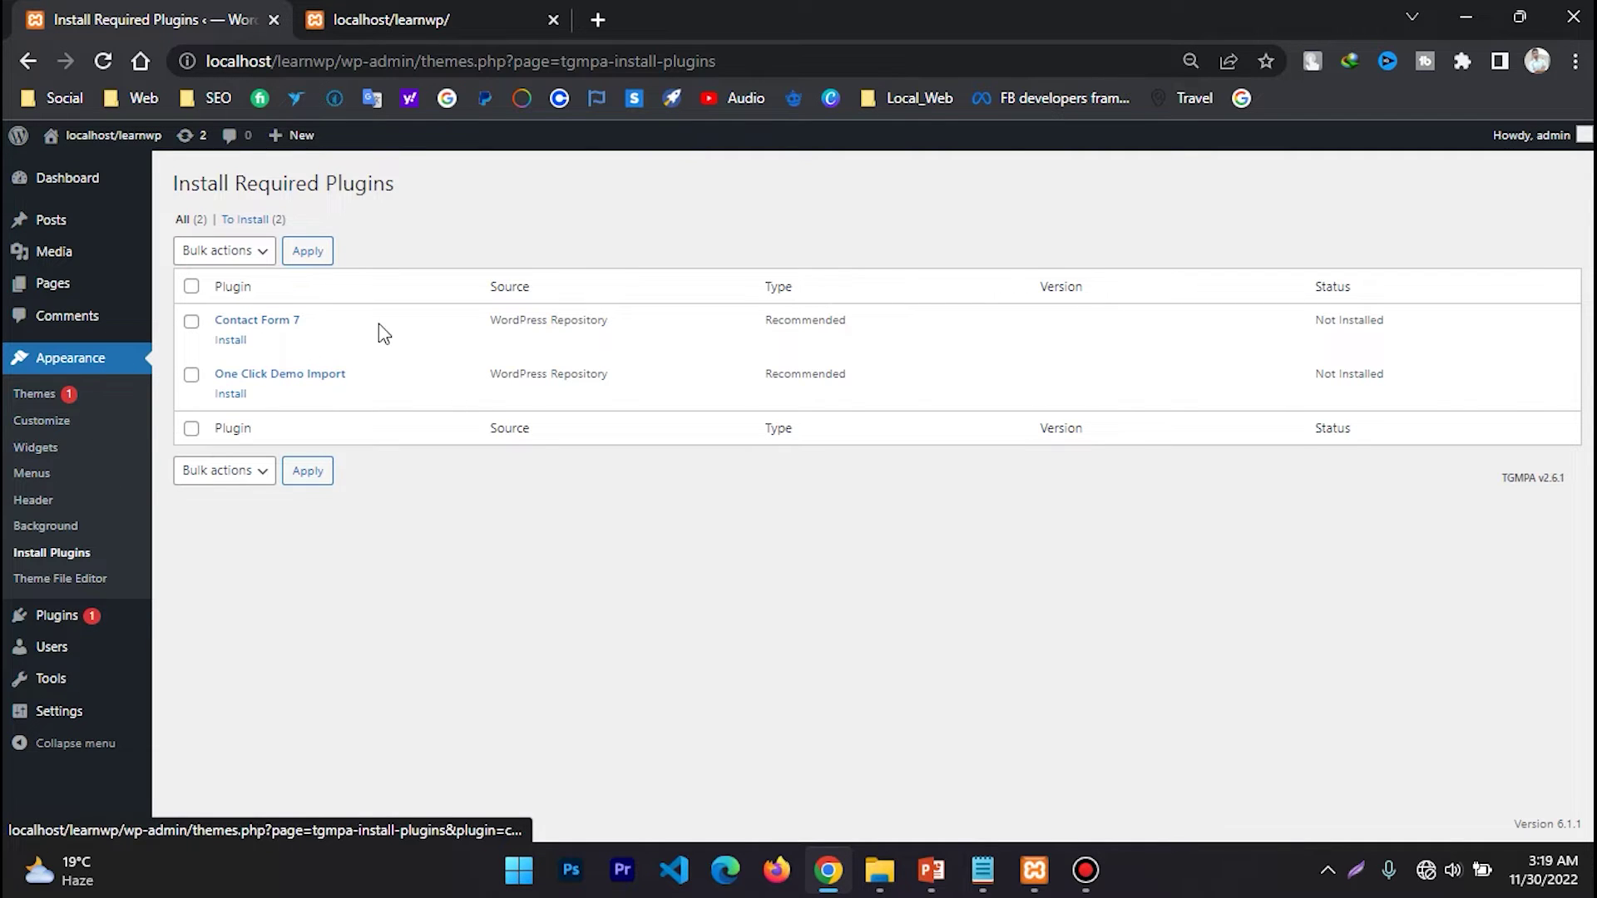
Try to install the recommended Contact Form 7 and One Click Demo Import plugins.
{"action": "left_click", "coordinate": [232, 341]}
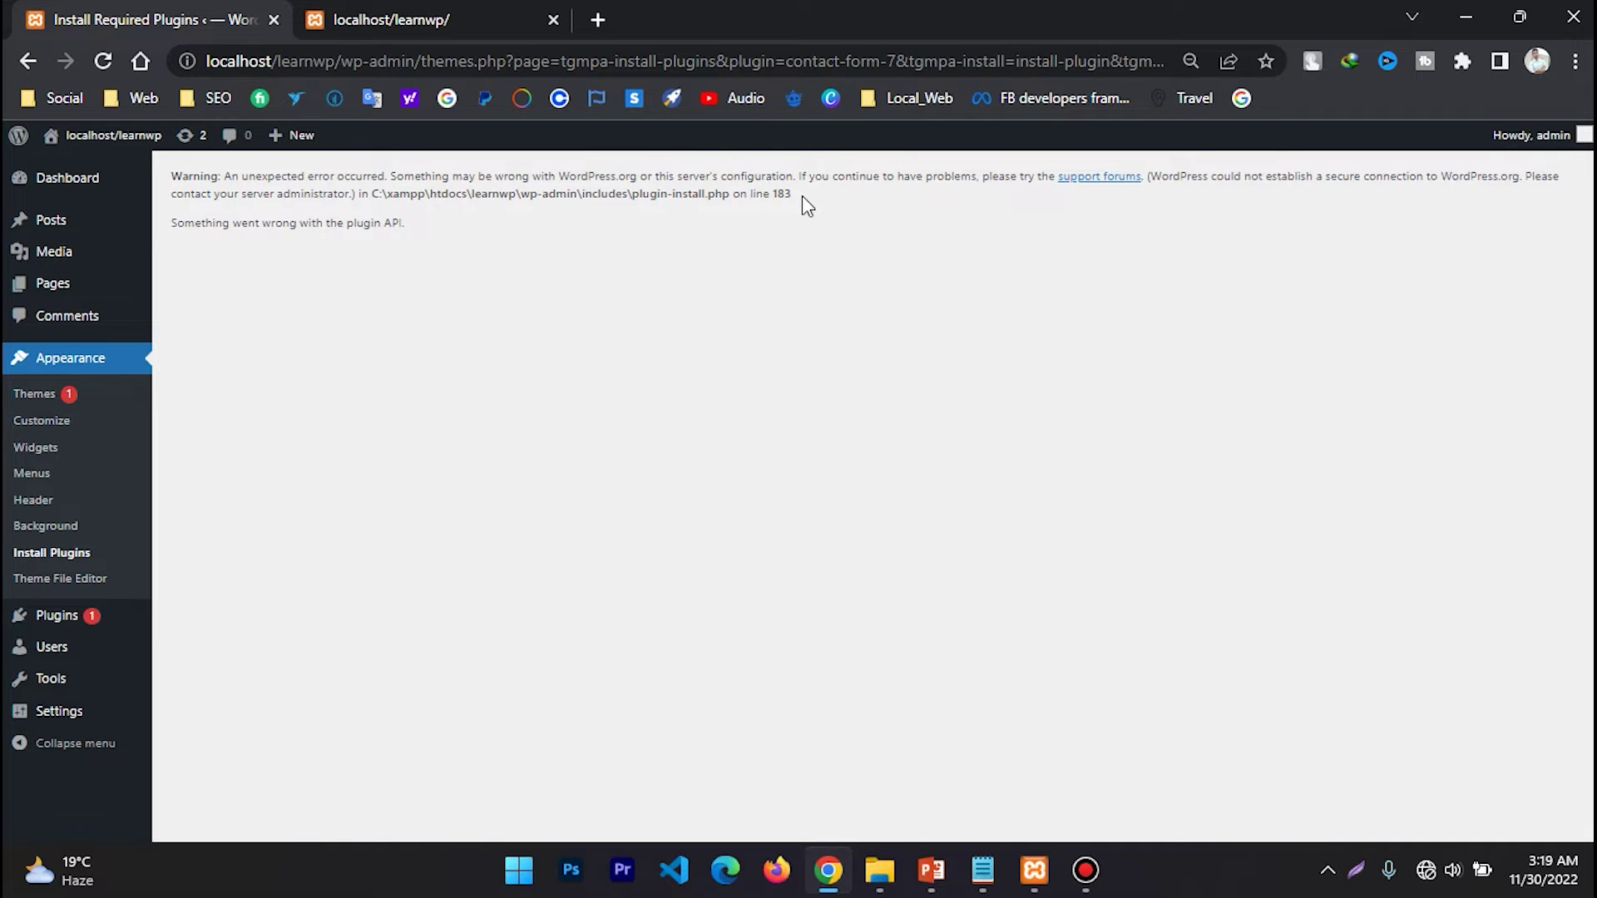
{"action": "left_click", "coordinate": [30, 63]}
{"action": "left_click", "coordinate": [229, 340]}
{"action": "left_click", "coordinate": [28, 60]}
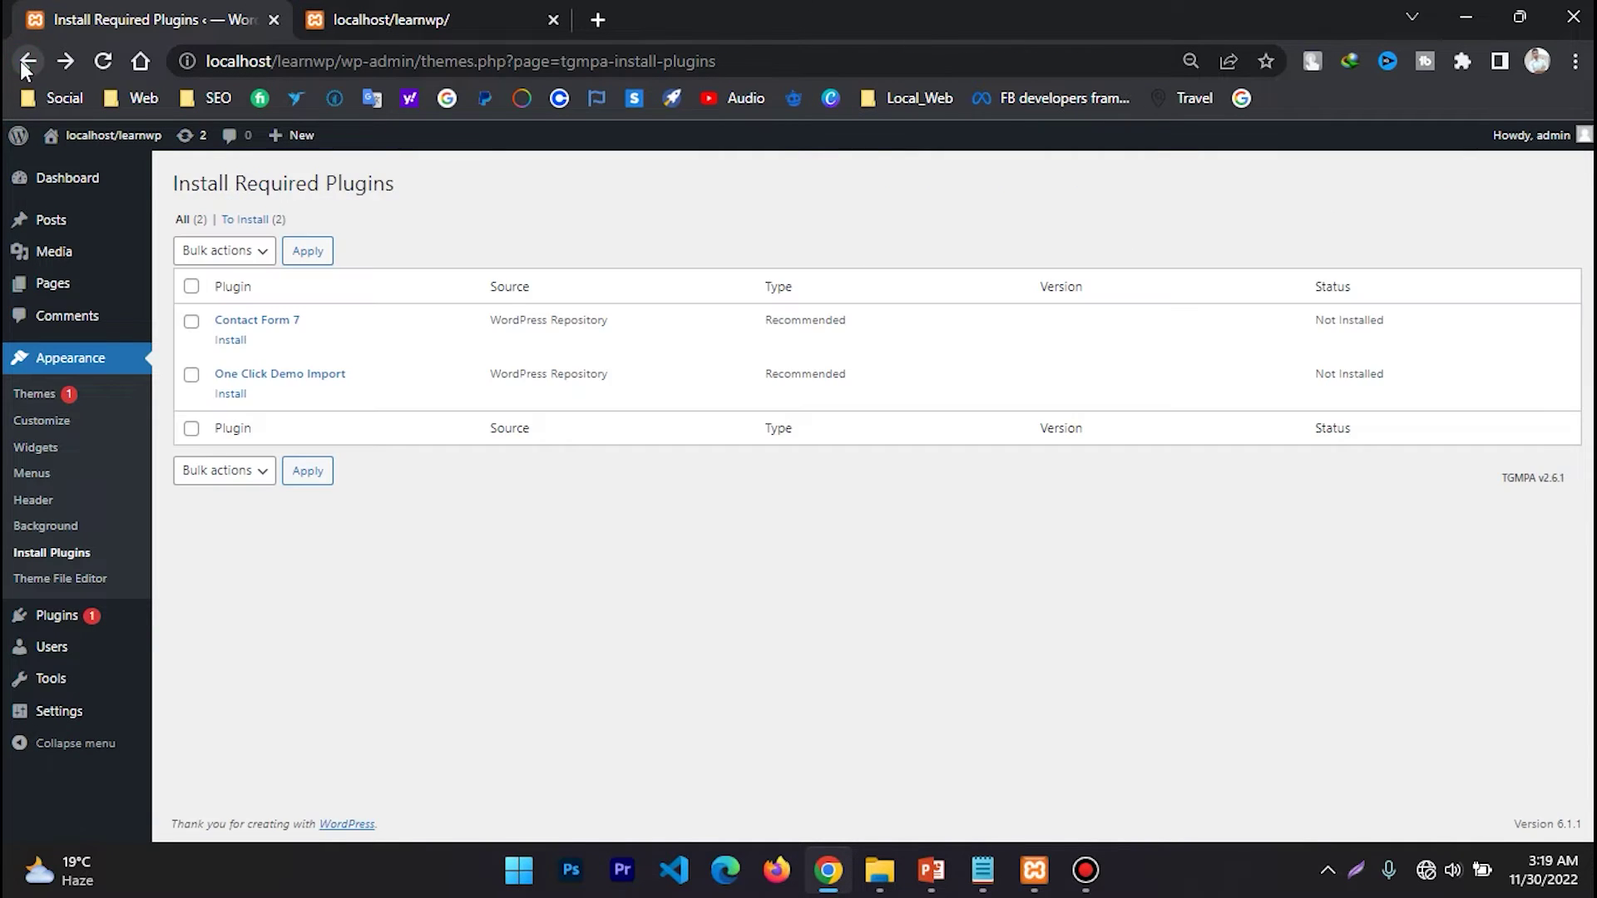
{"action": "left_click", "coordinate": [243, 396]}
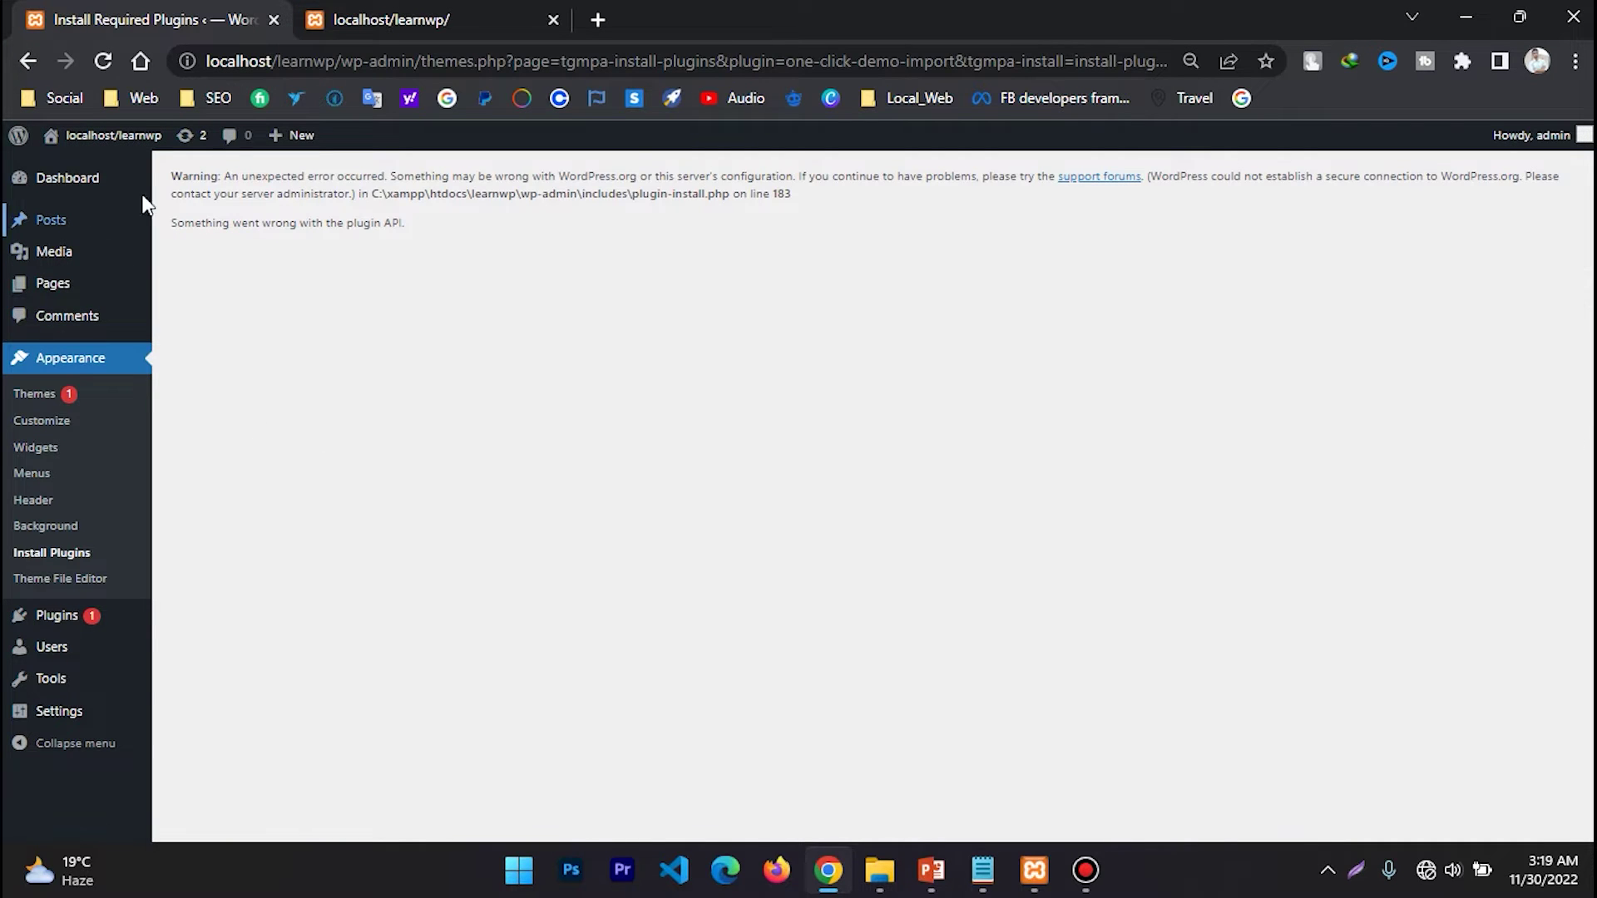
{"action": "left_click", "coordinate": [31, 58]}
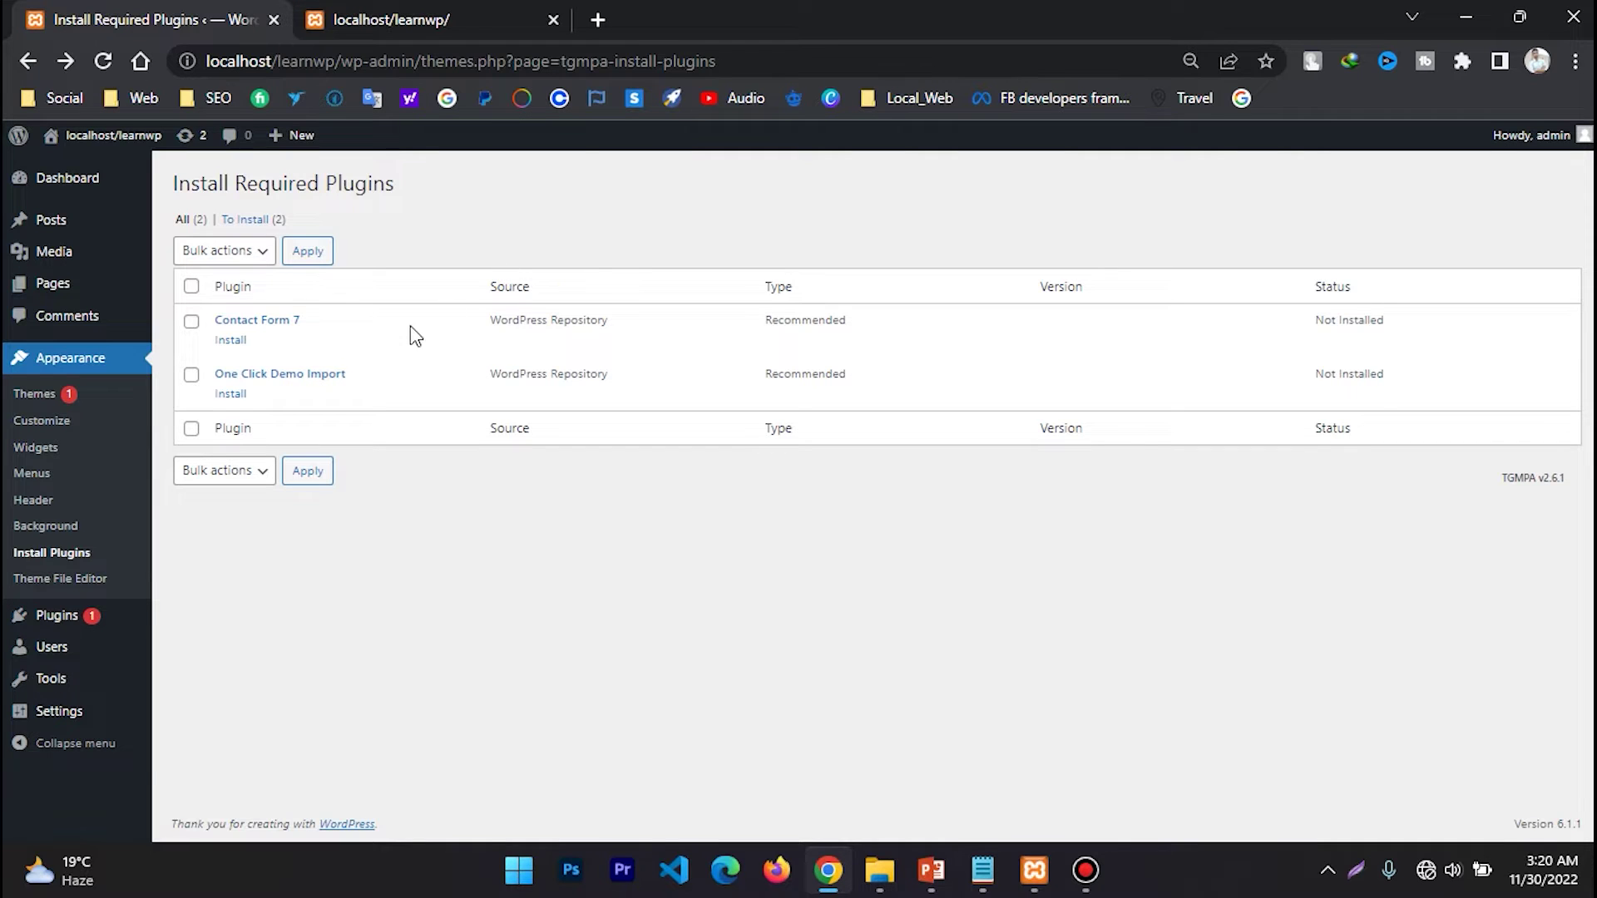
Install the Contact Form 7 plugin and return to the list of required plugins.
{"action": "mouse_move", "coordinate": [57, 630]}
{"action": "left_click", "coordinate": [231, 341]}
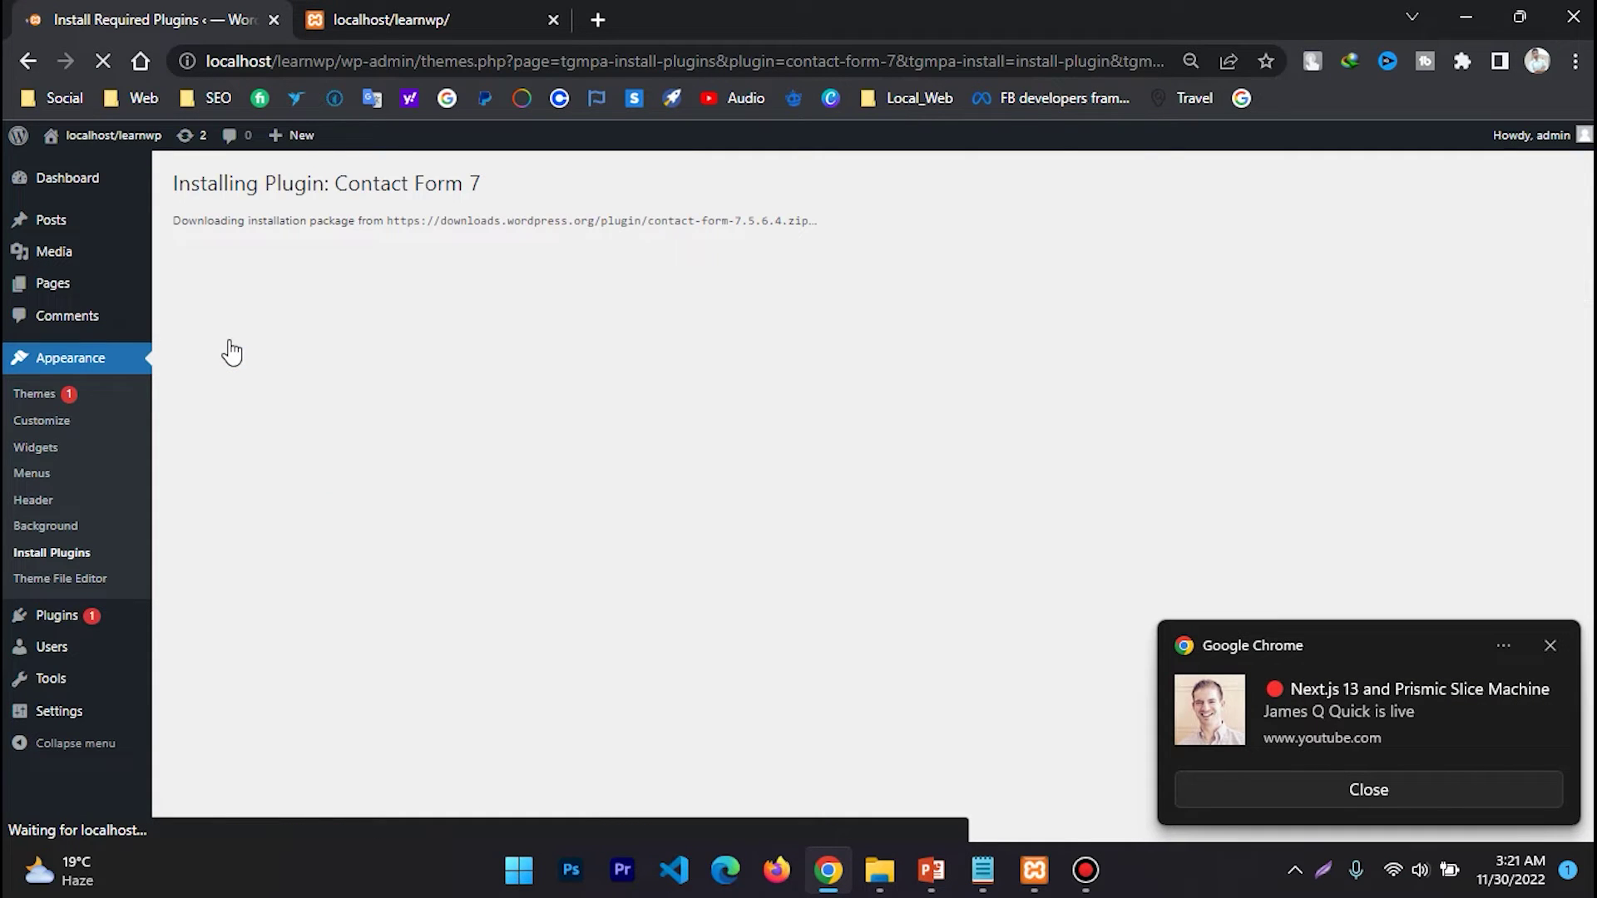
{"action": "left_click", "coordinate": [1548, 646]}
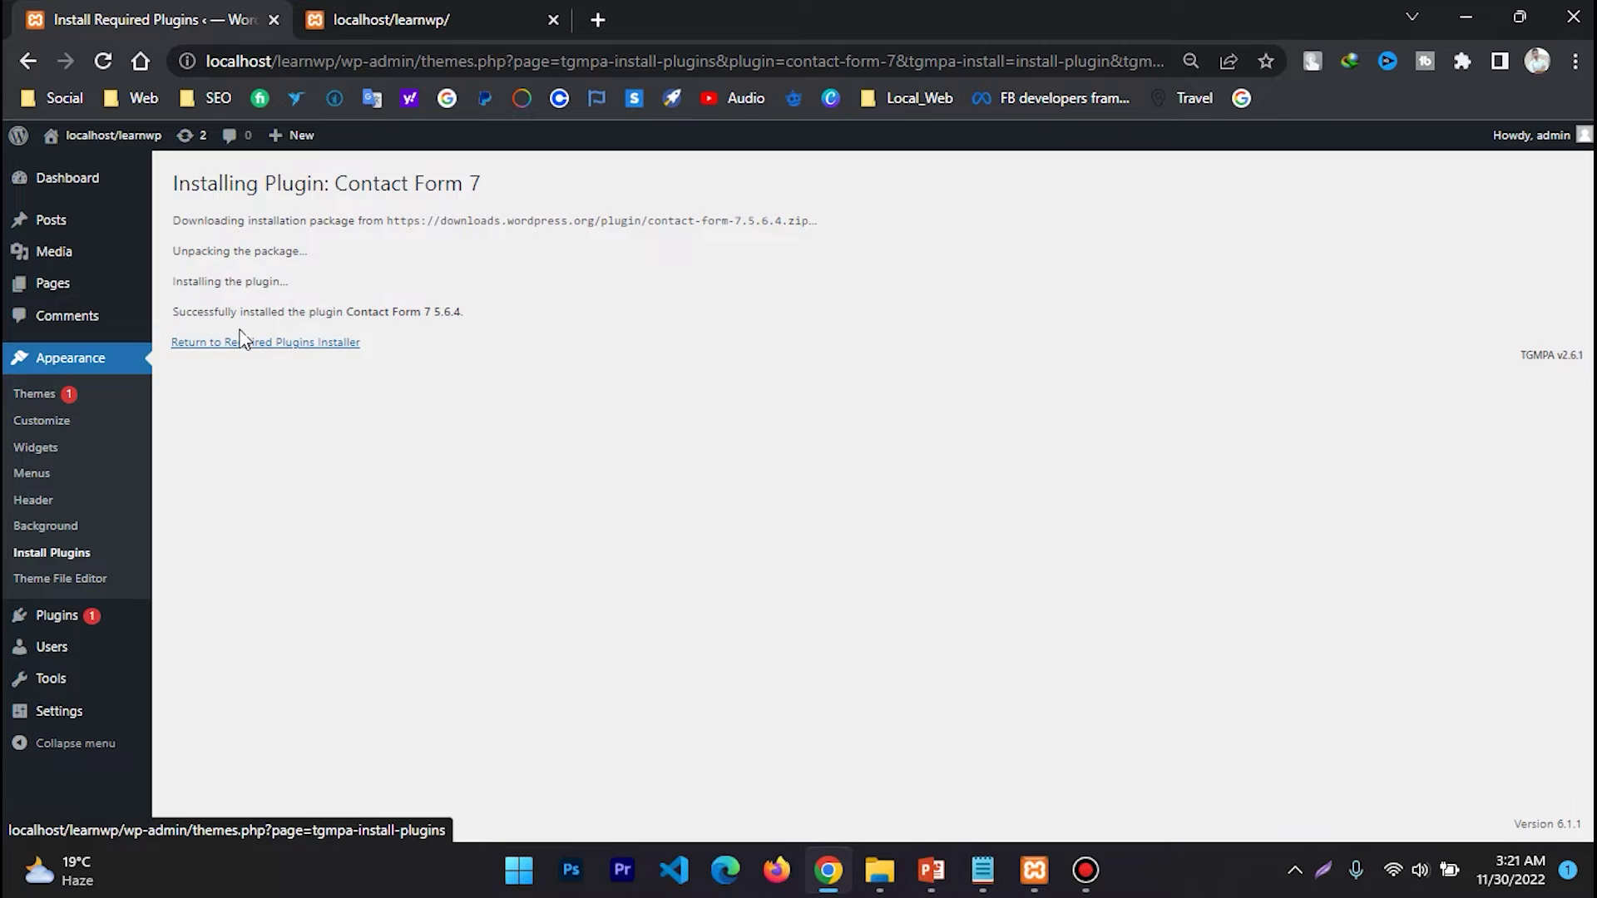
{"action": "left_click_drag", "start_coordinate": [410, 313], "coordinate": [532, 322]}
{"action": "left_click", "coordinate": [532, 322]}
{"action": "double_click", "coordinate": [436, 312]}
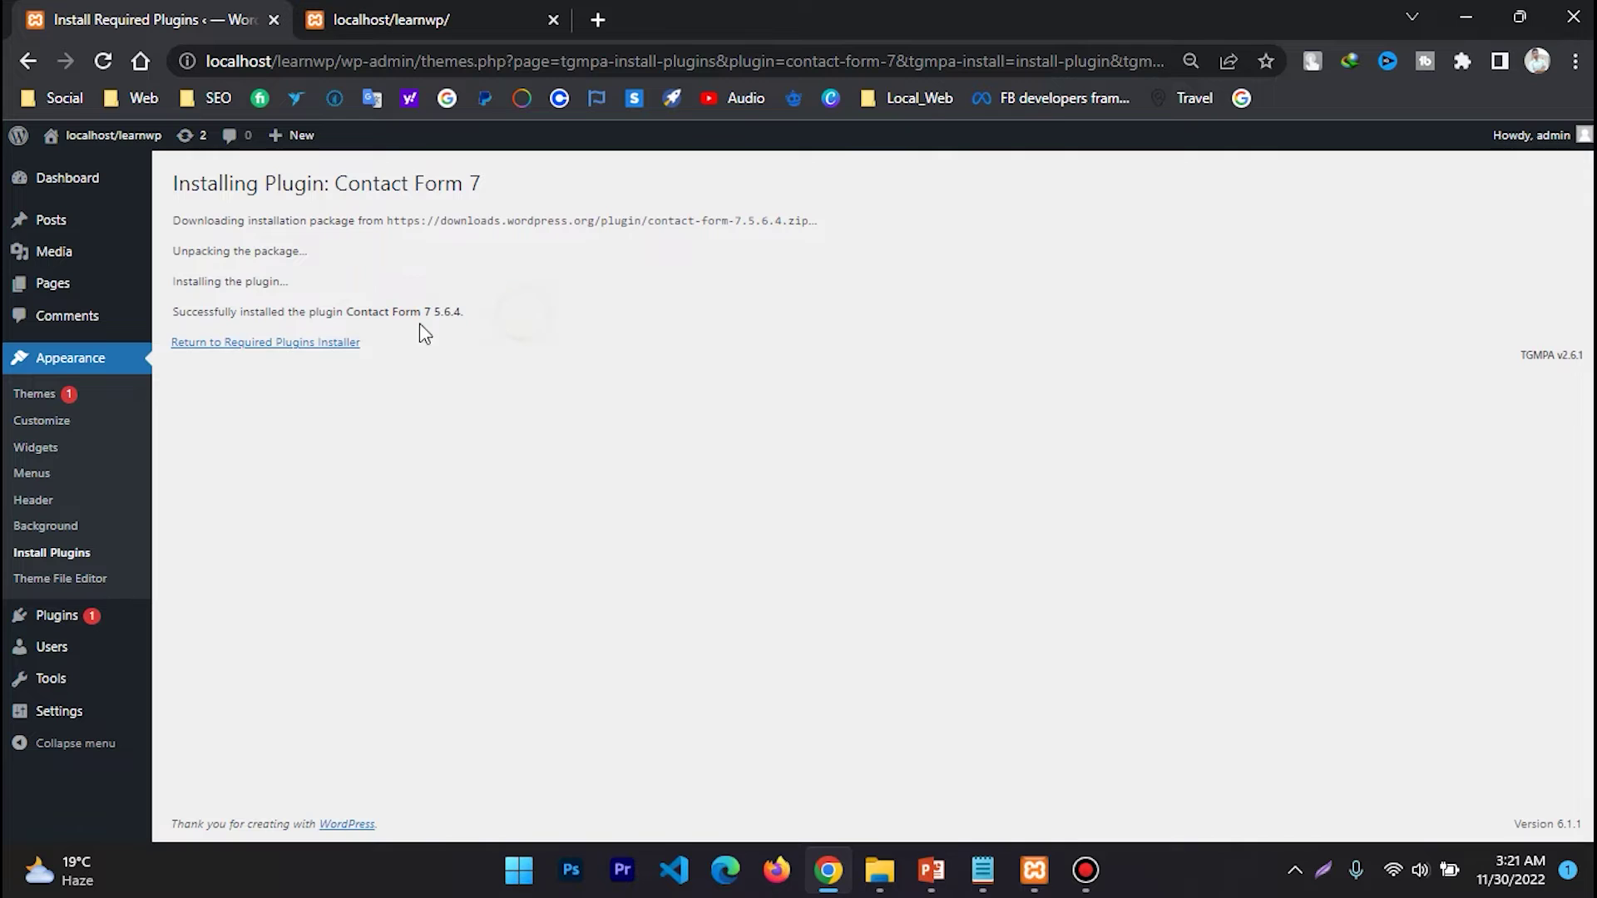
{"action": "left_click", "coordinate": [249, 346]}
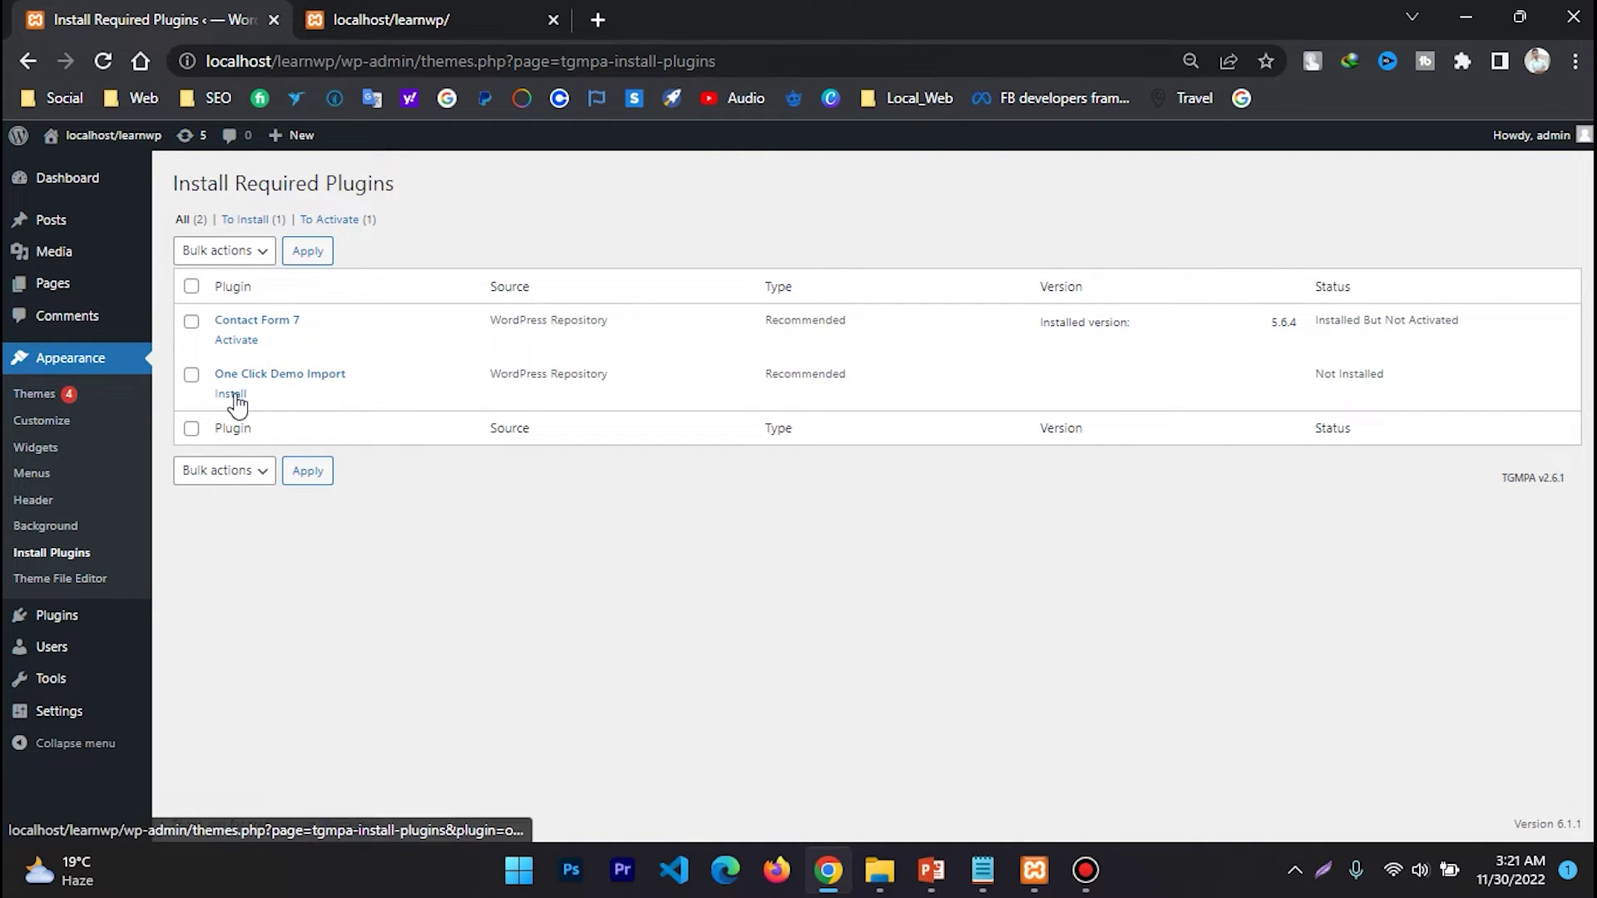
Install the One Click Demo Import plugin and reopen the list of required plugins.
{"action": "left_click", "coordinate": [399, 19]}
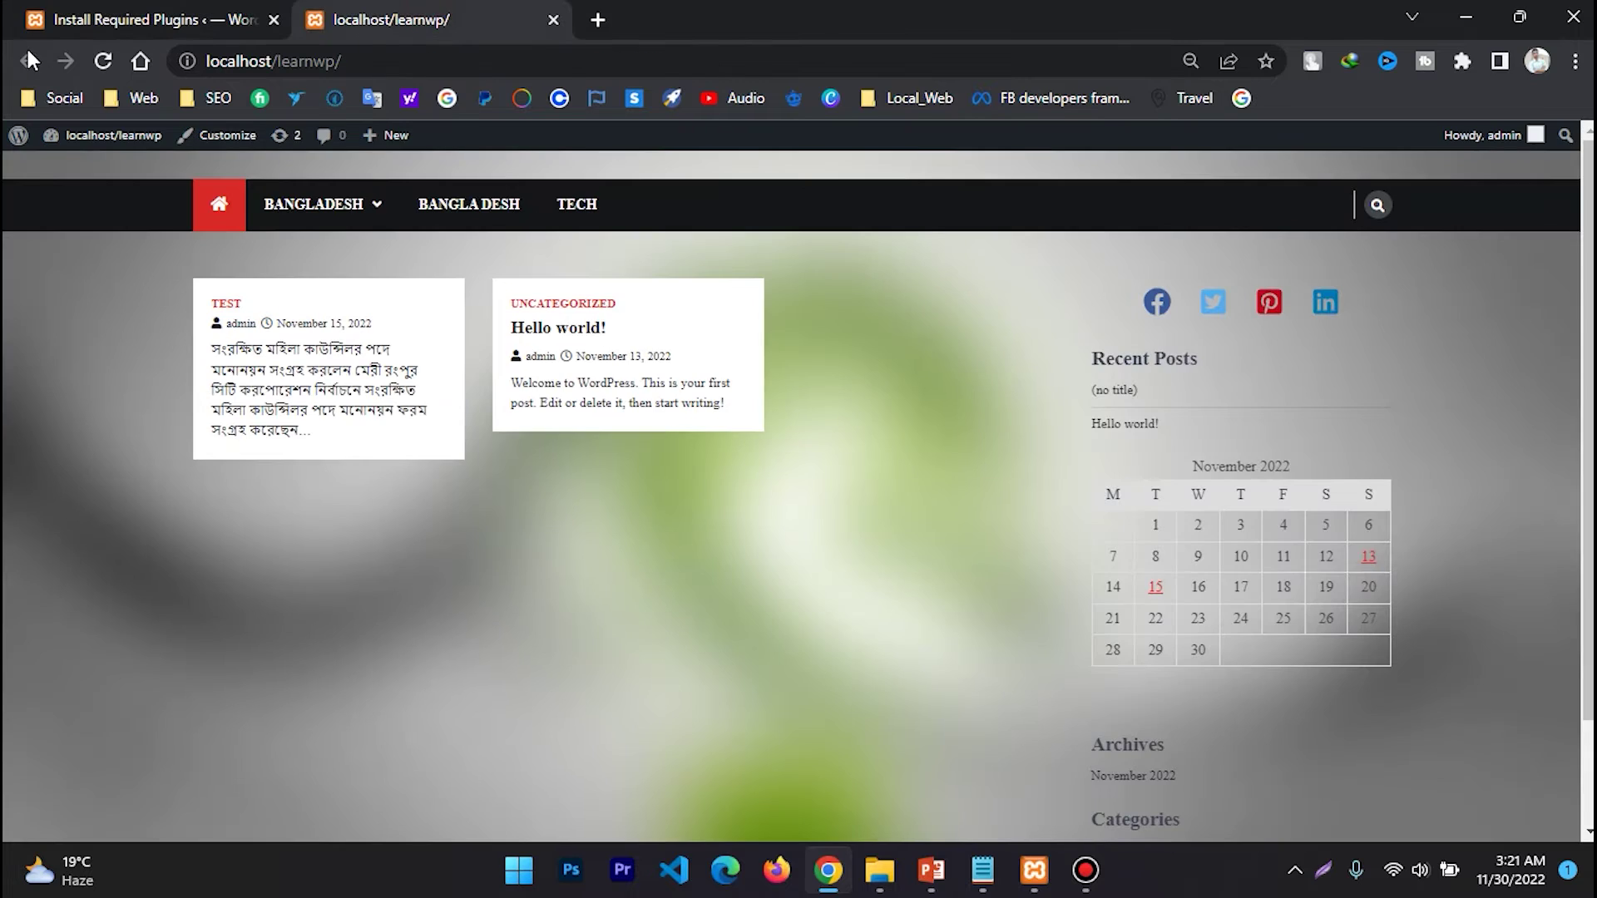
{"action": "left_click", "coordinate": [113, 16]}
{"action": "left_click", "coordinate": [231, 393]}
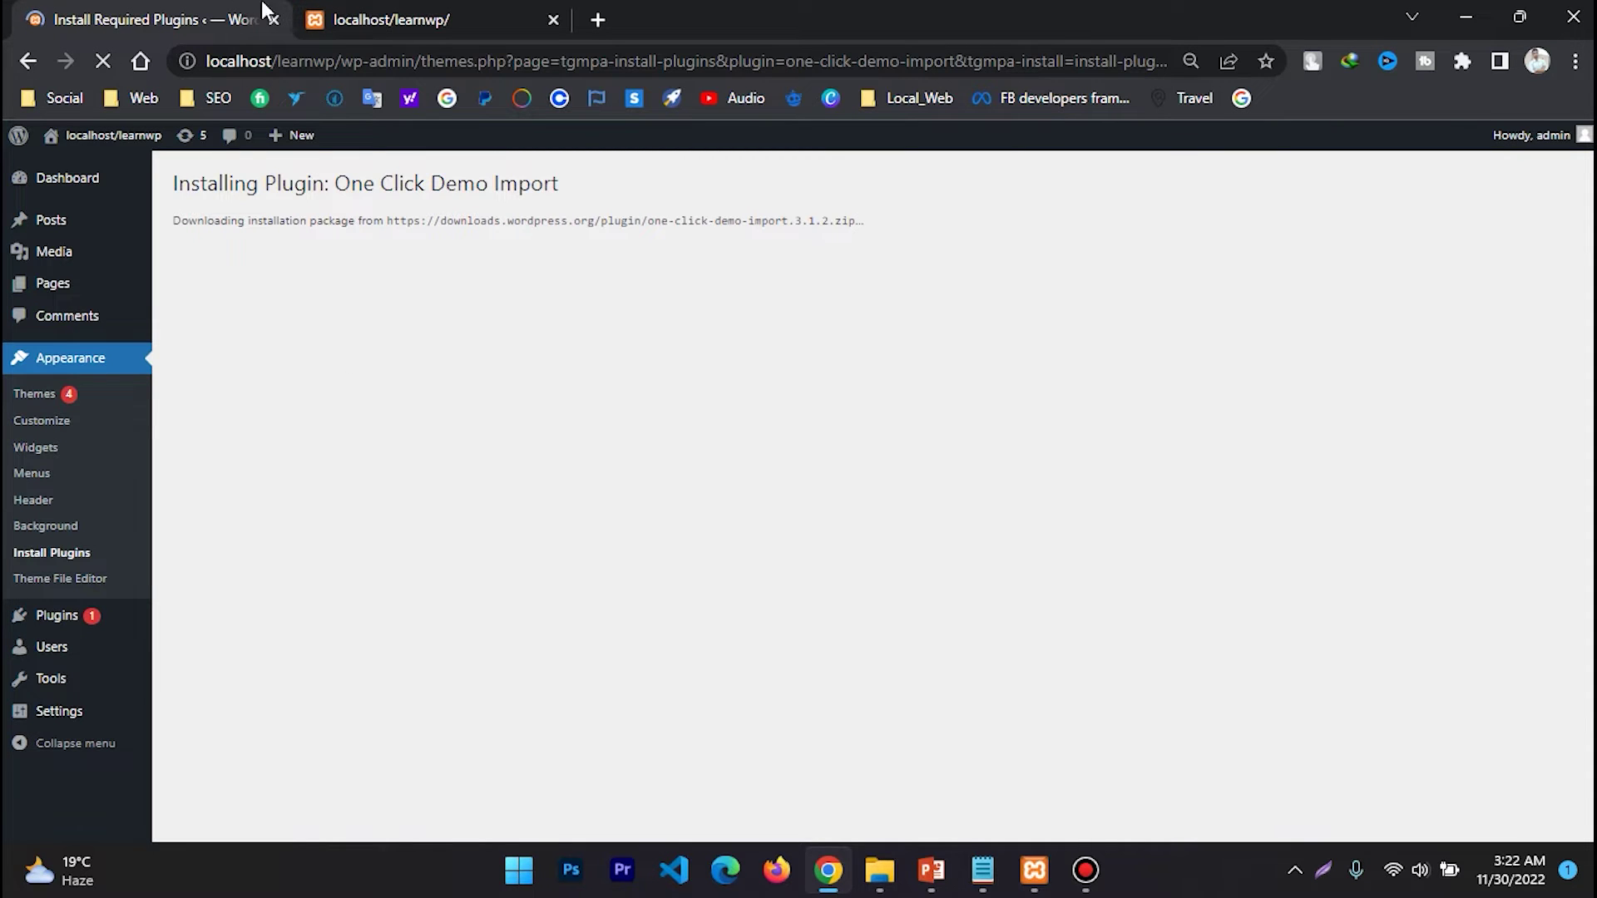
{"action": "left_click", "coordinate": [374, 19]}
{"action": "left_click", "coordinate": [75, 18]}
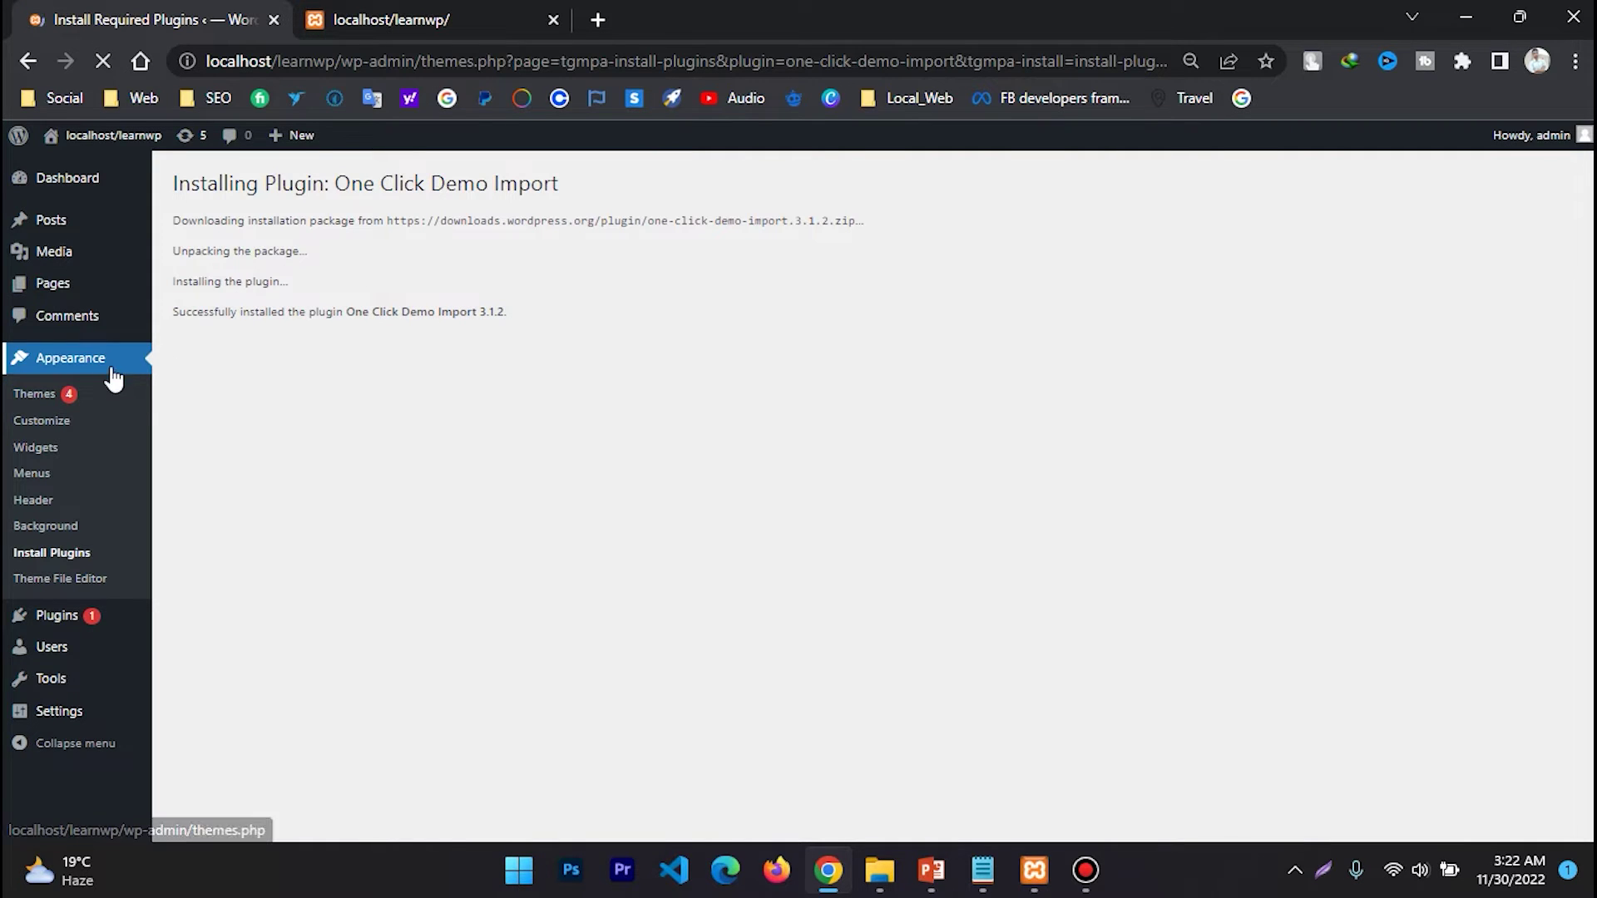
{"action": "left_click", "coordinate": [71, 555]}
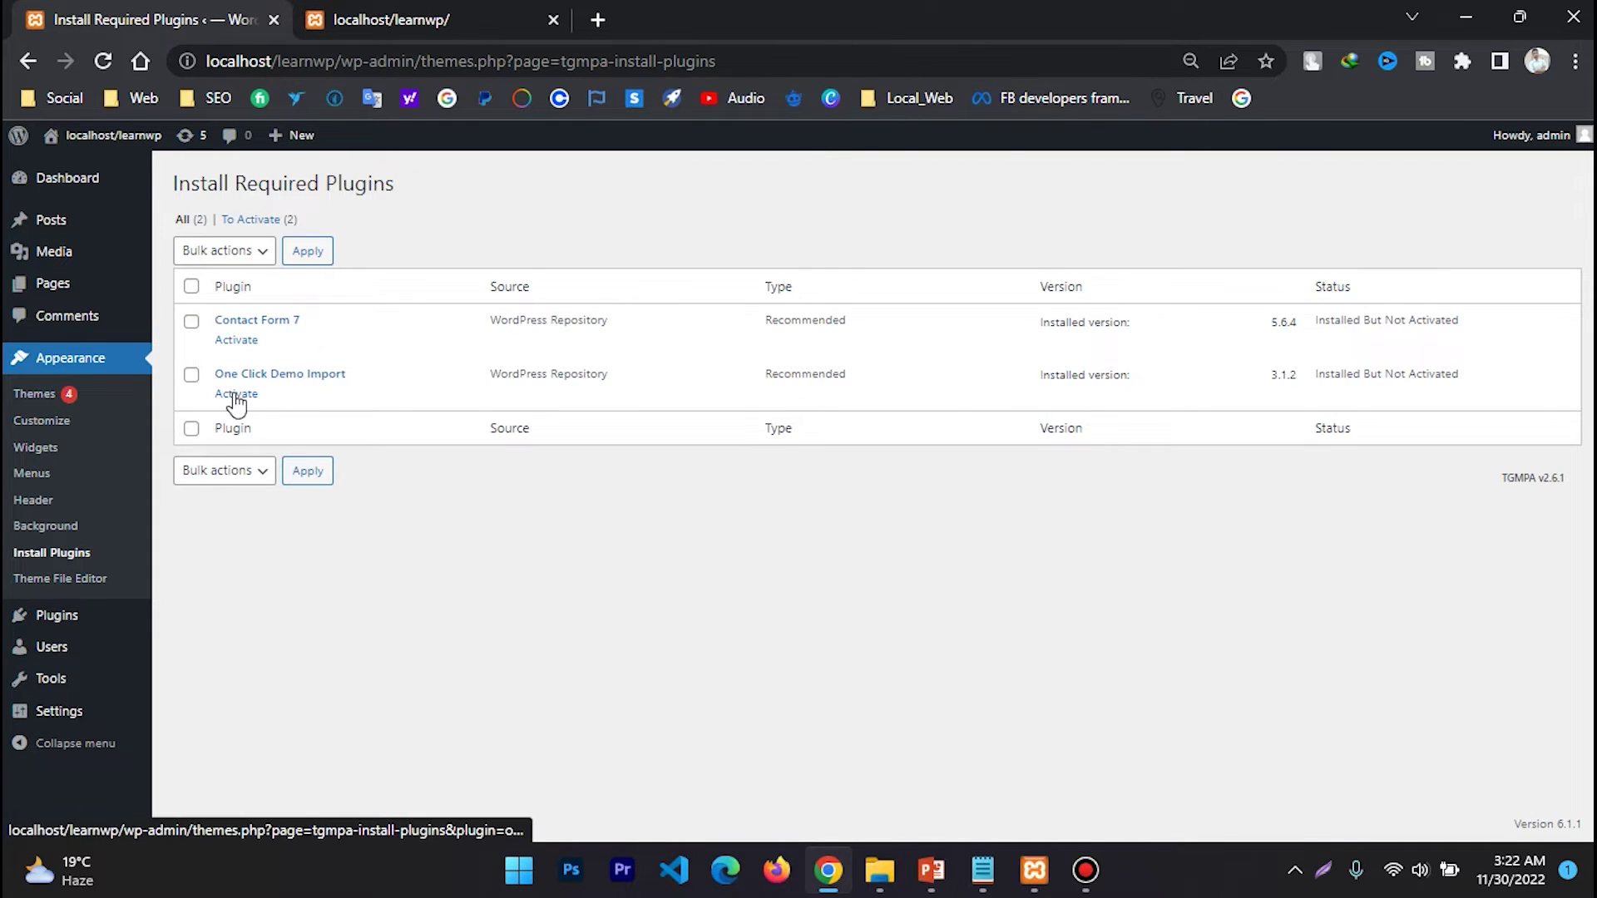
Reload the site's front page, check its appearance, and go back to the required plugins list.
{"action": "left_click", "coordinate": [438, 10]}
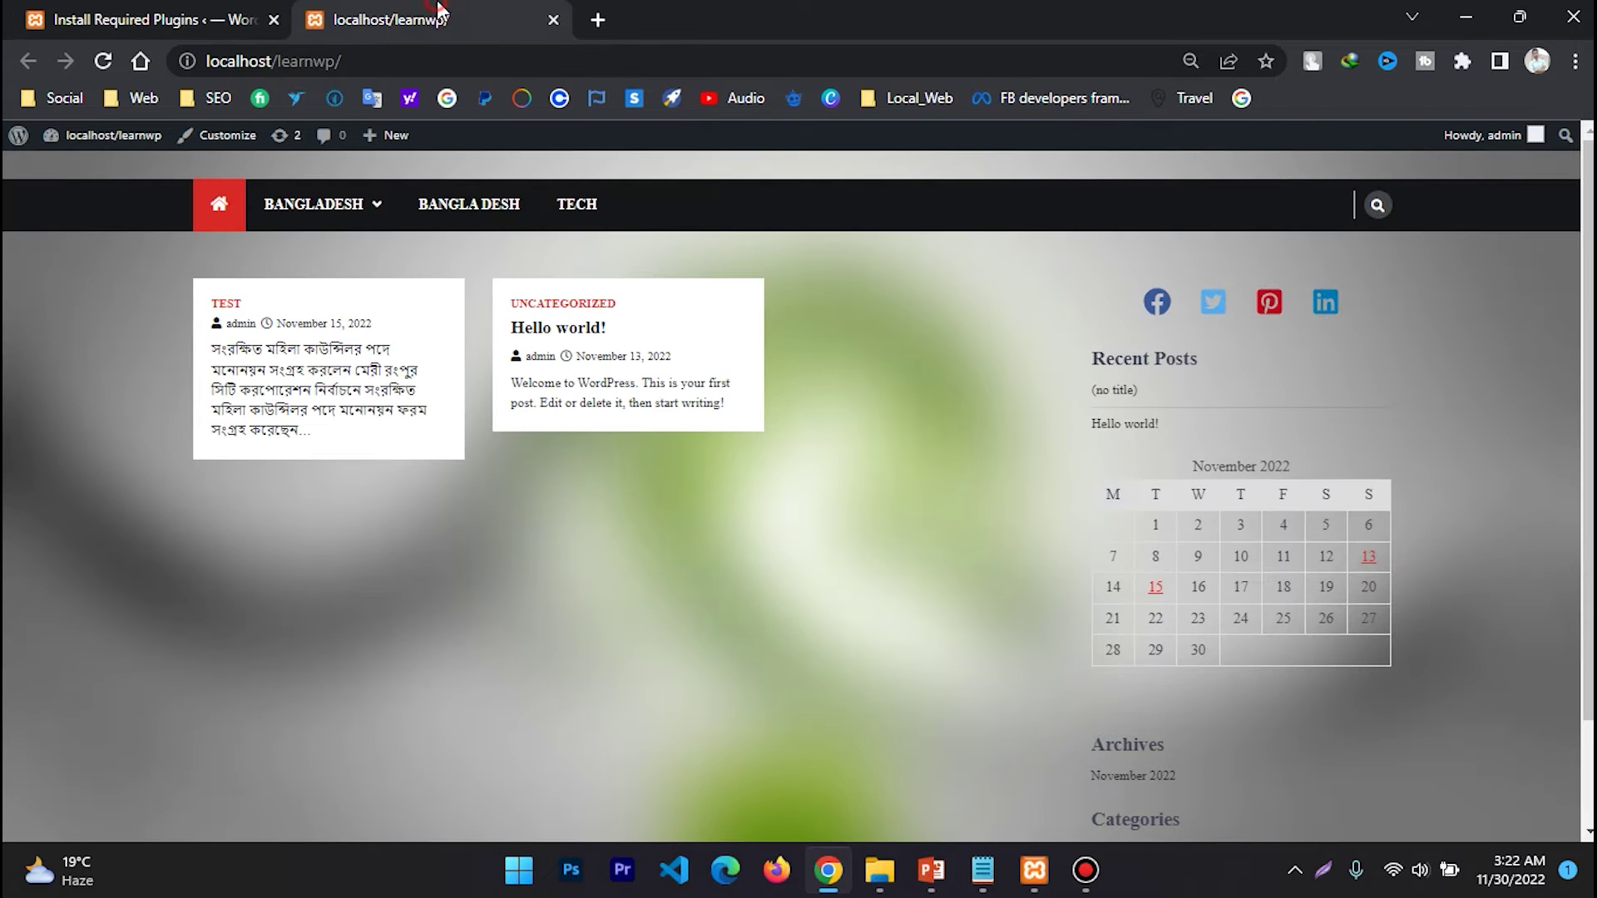
{"action": "left_click", "coordinate": [103, 60]}
{"action": "scroll", "coordinate": [1092, 218], "scroll_direction": "down", "scroll_amount": 2}
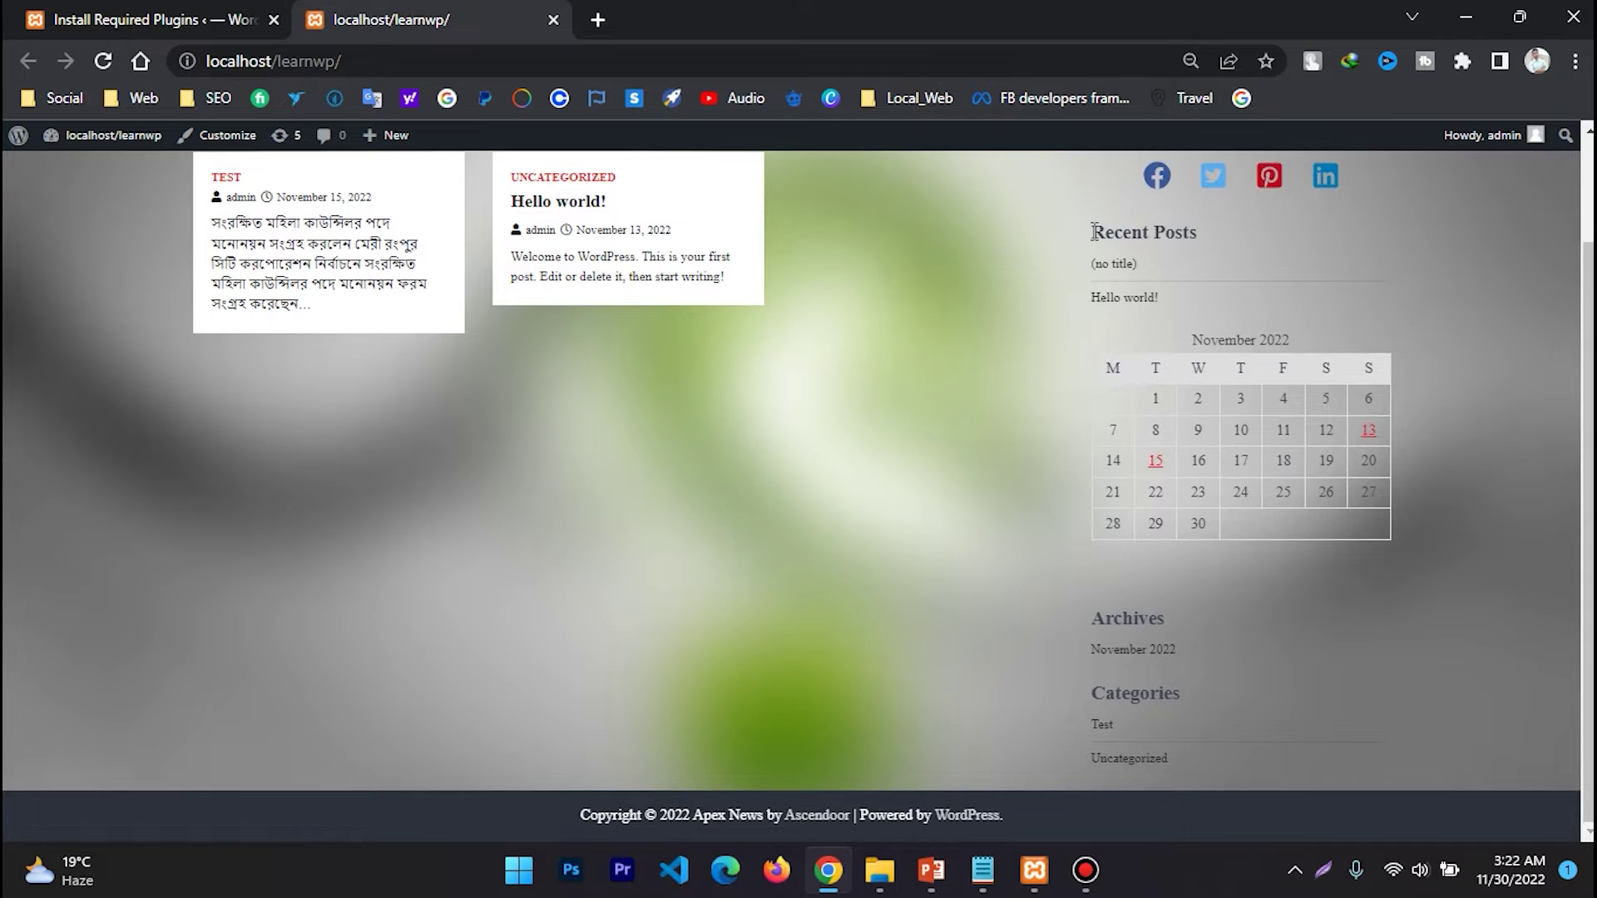
{"action": "scroll", "coordinate": [1094, 232], "scroll_direction": "up", "scroll_amount": 2}
{"action": "left_click", "coordinate": [165, 17]}
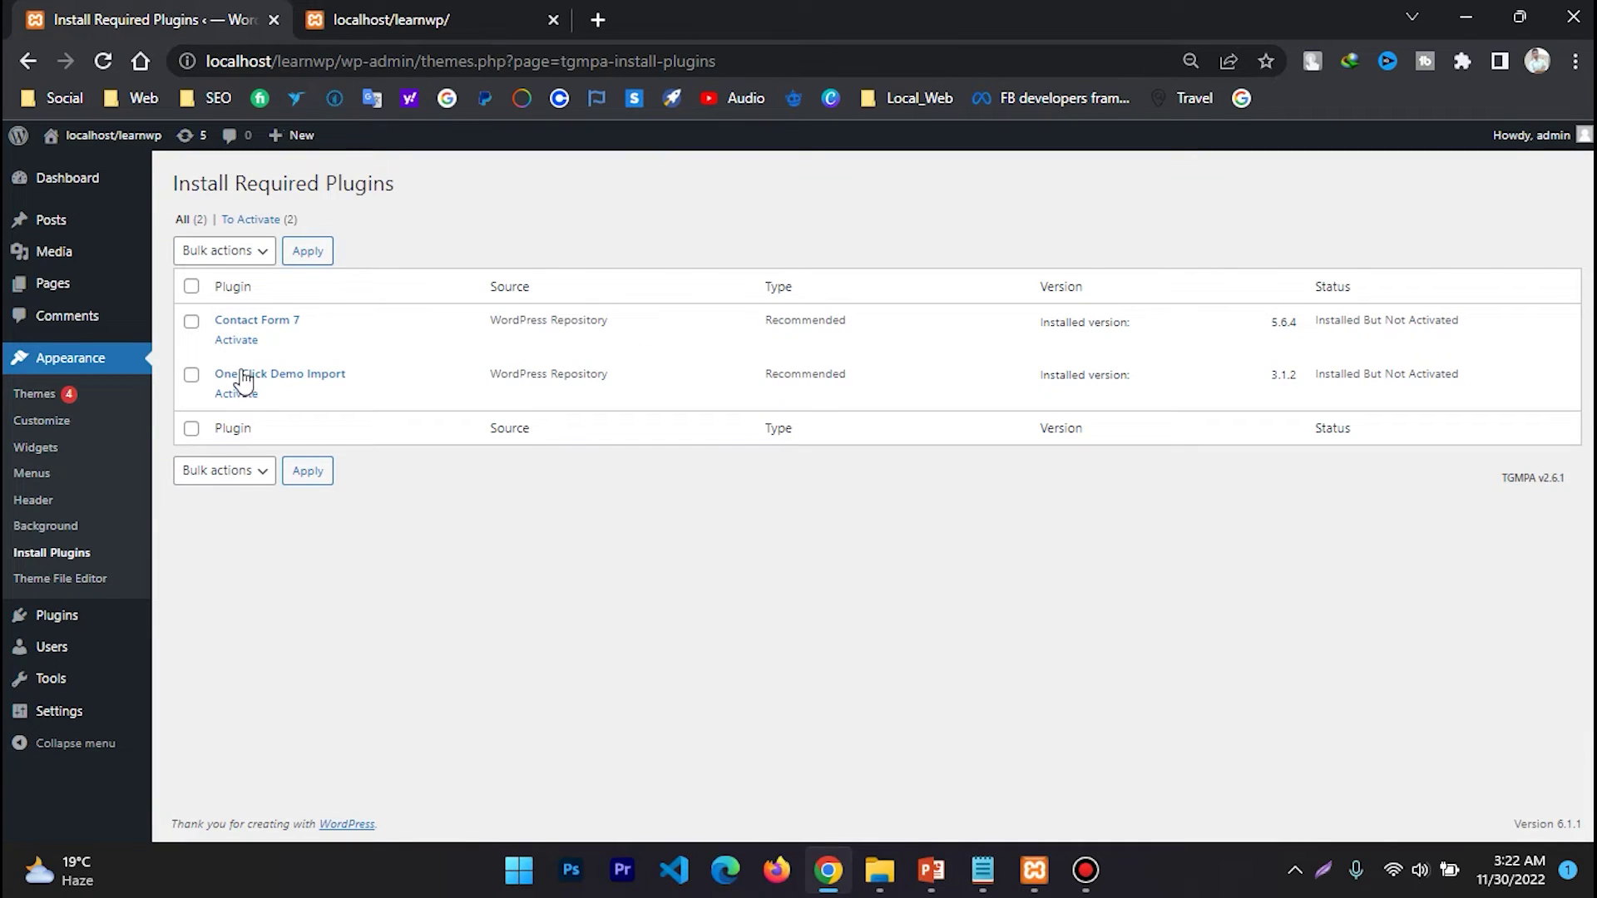
Activate the installed Contact Form 7 plugin.
{"action": "left_click", "coordinate": [234, 341]}
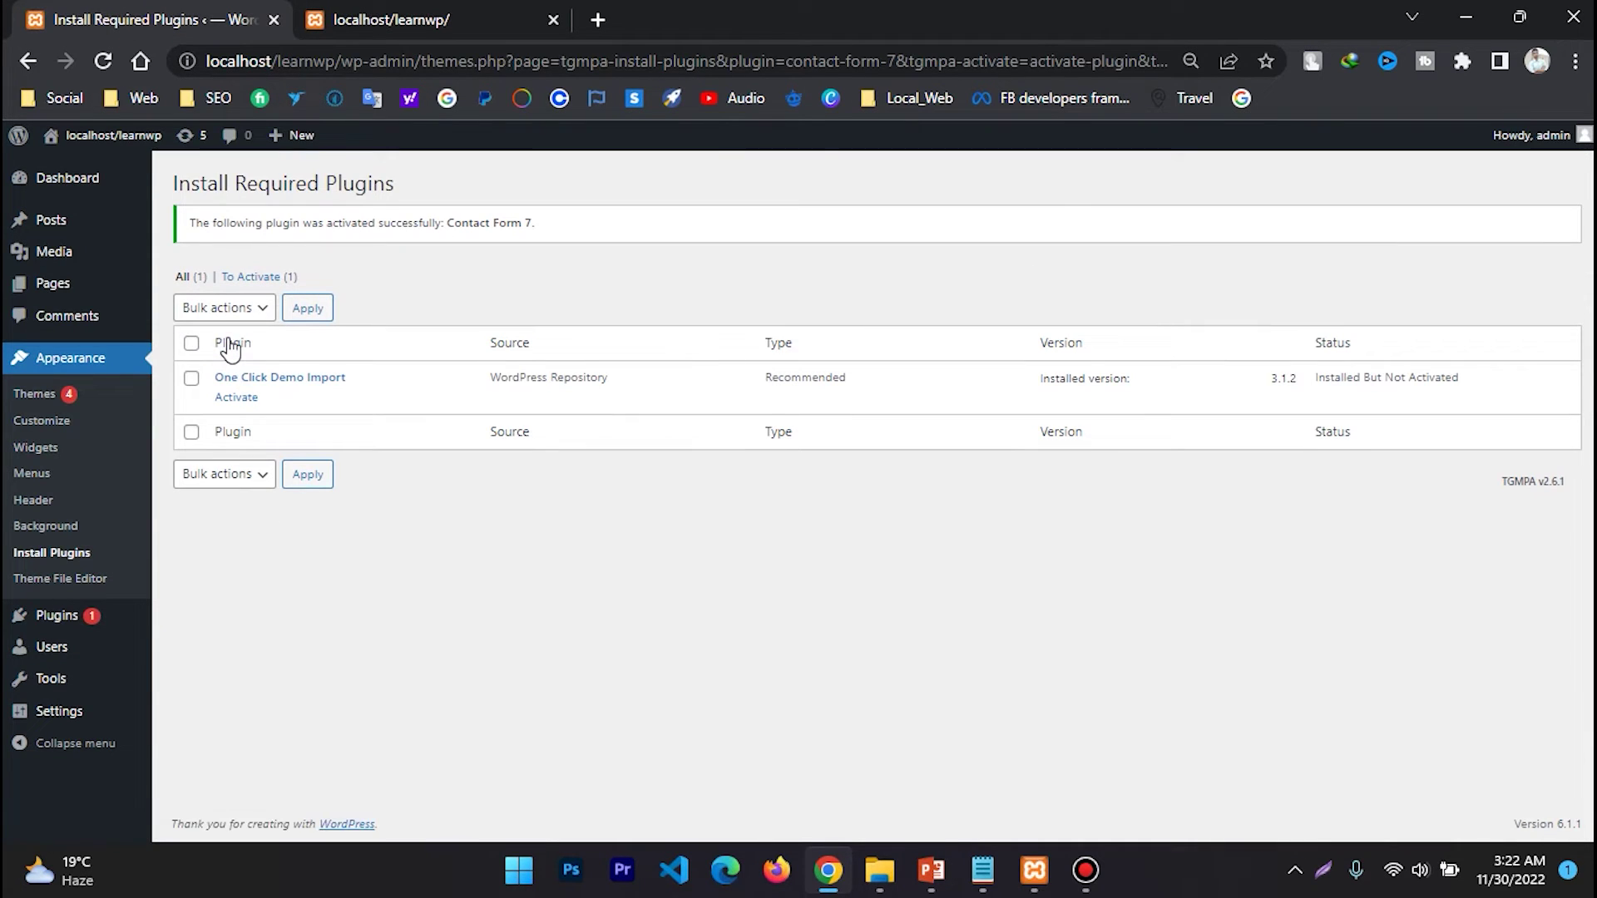
{"action": "mouse_move", "coordinate": [102, 284]}
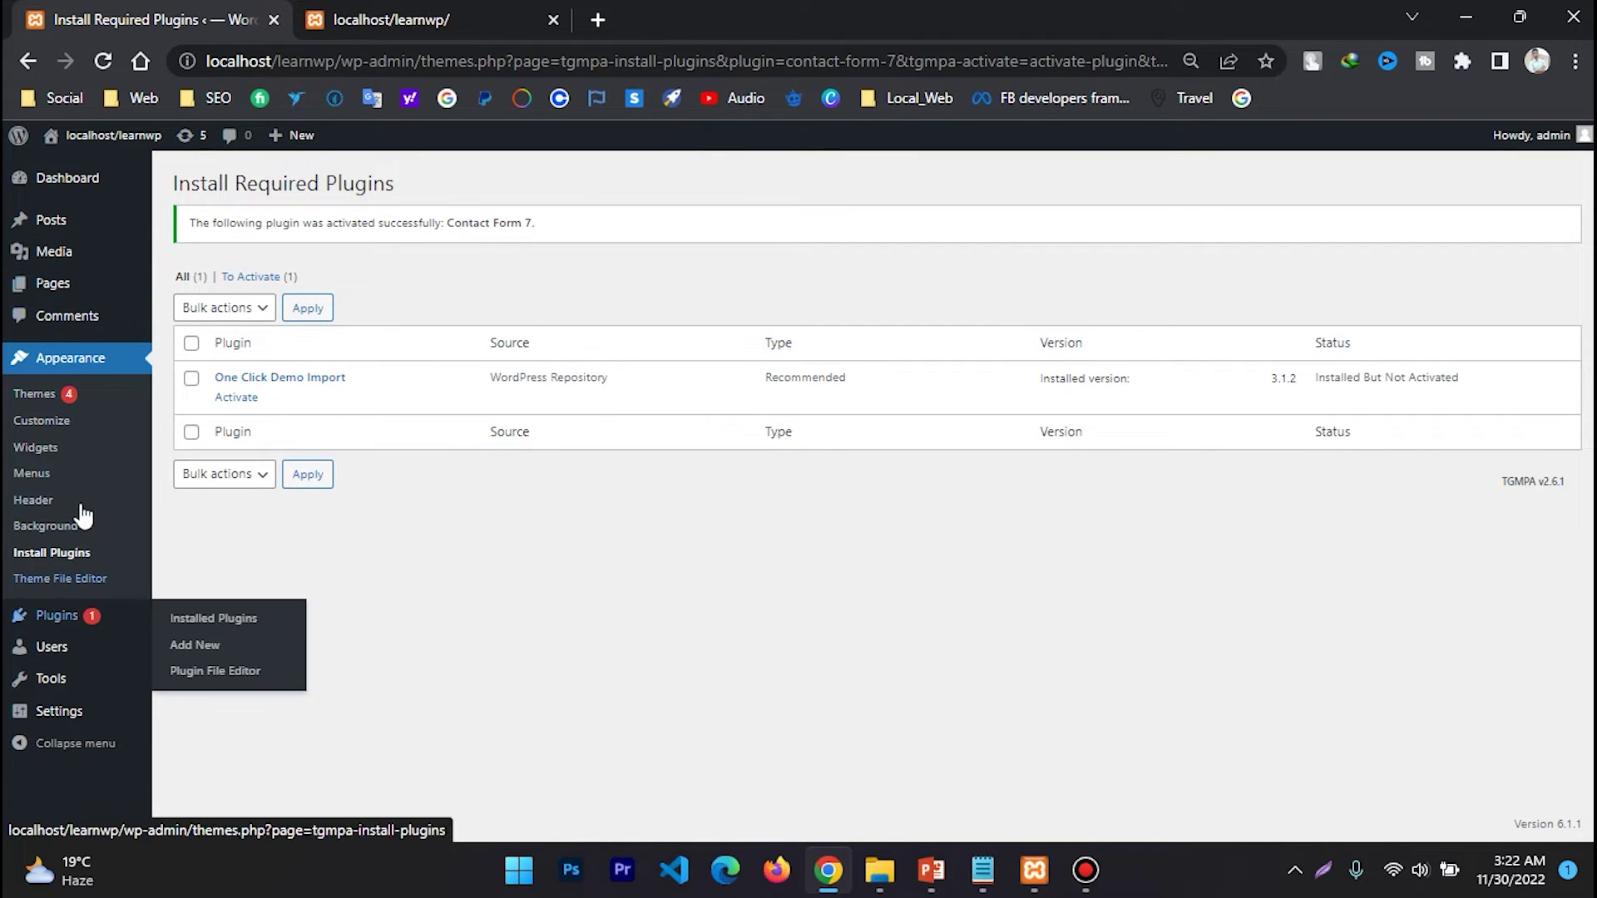
{"action": "mouse_move", "coordinate": [100, 680]}
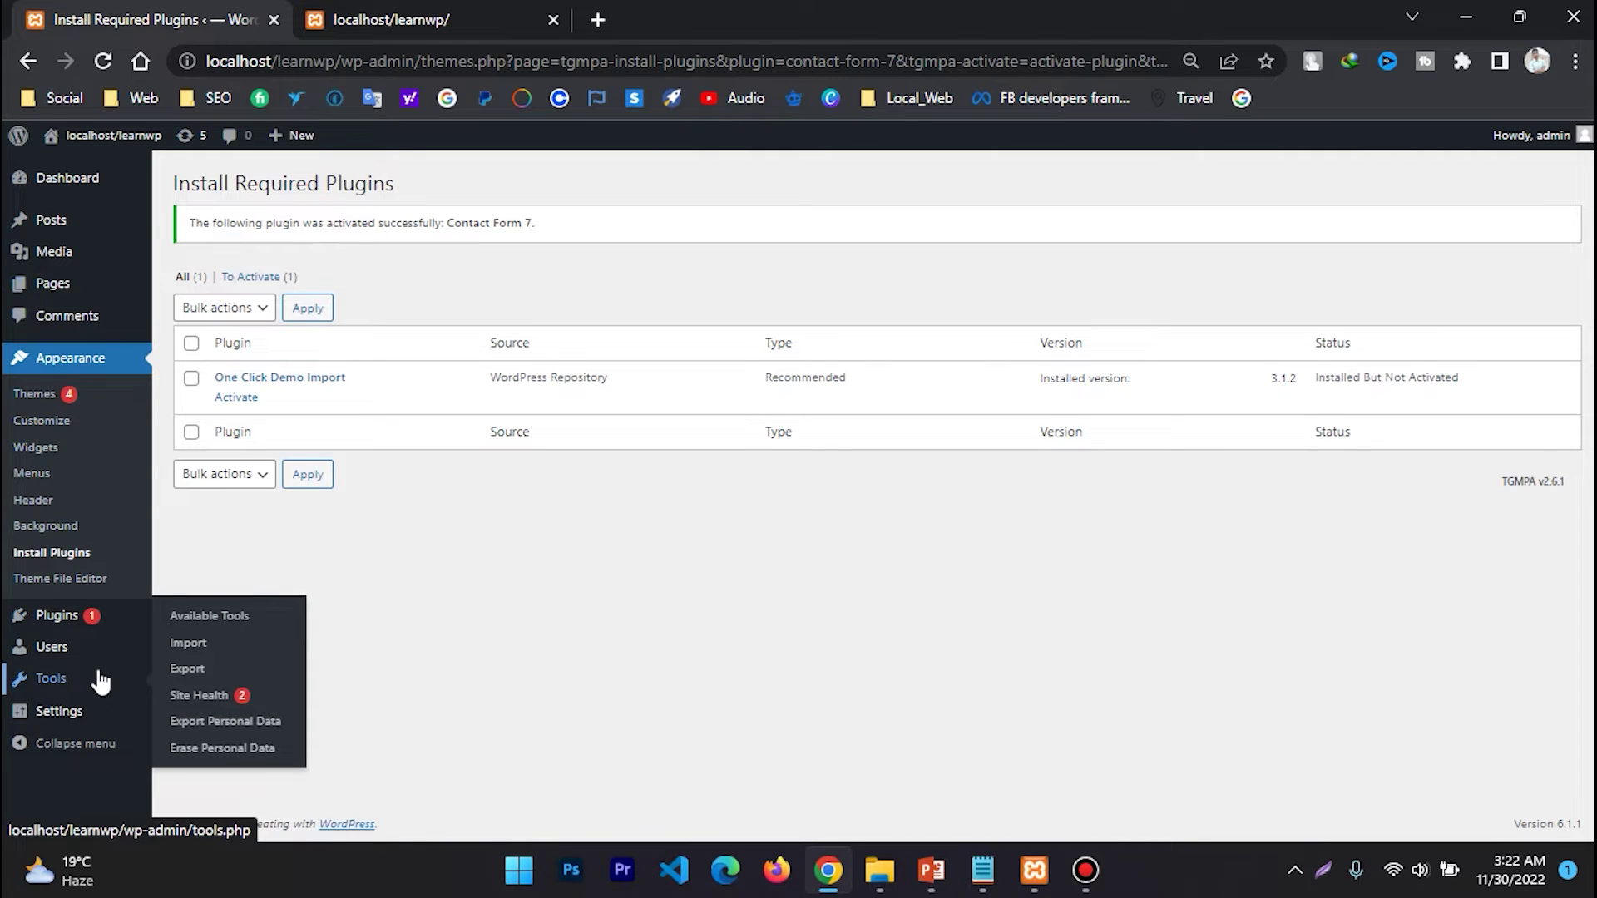
{"action": "mouse_move", "coordinate": [56, 630]}
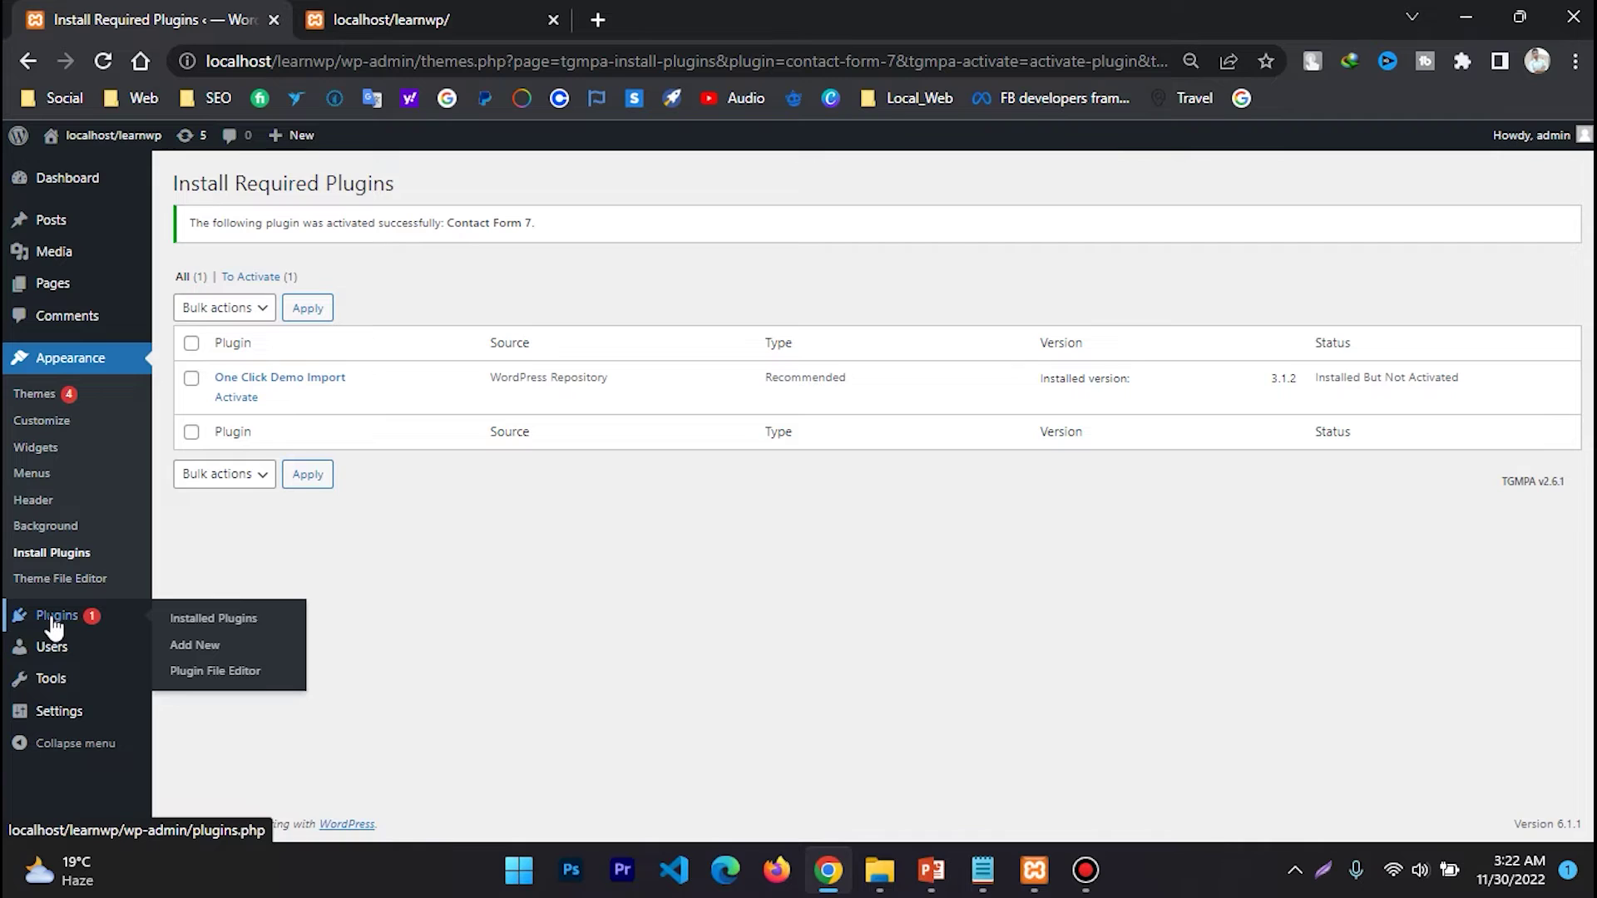
{"action": "left_click", "coordinate": [612, 620]}
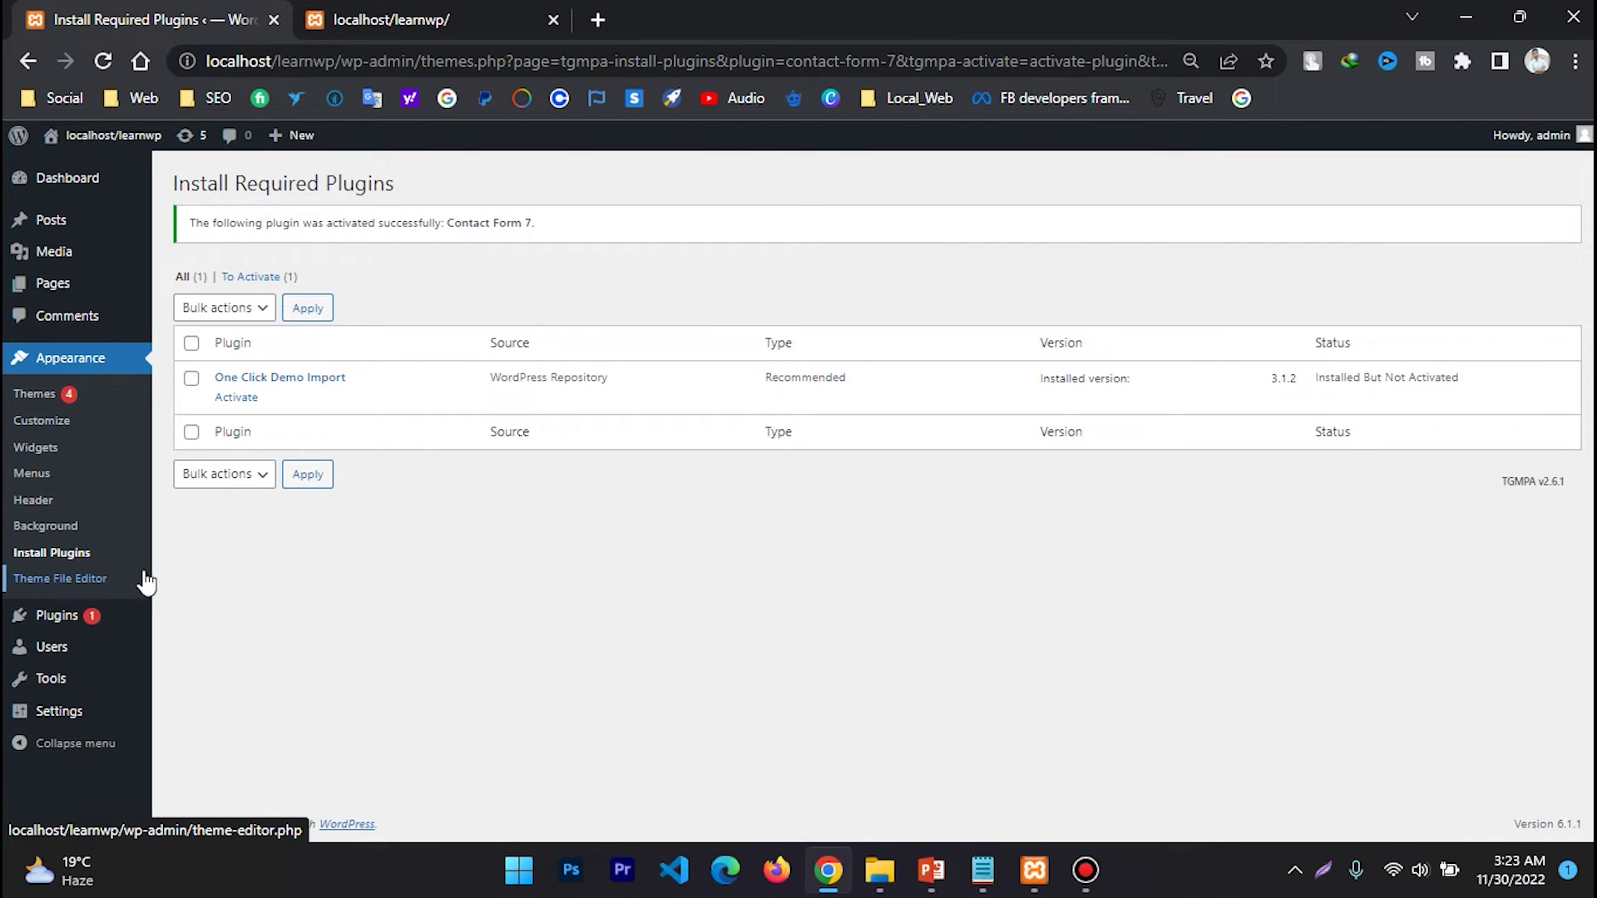
Open the Theme File Editor and look through the Apex News theme's style.css code.
{"action": "left_click", "coordinate": [100, 579]}
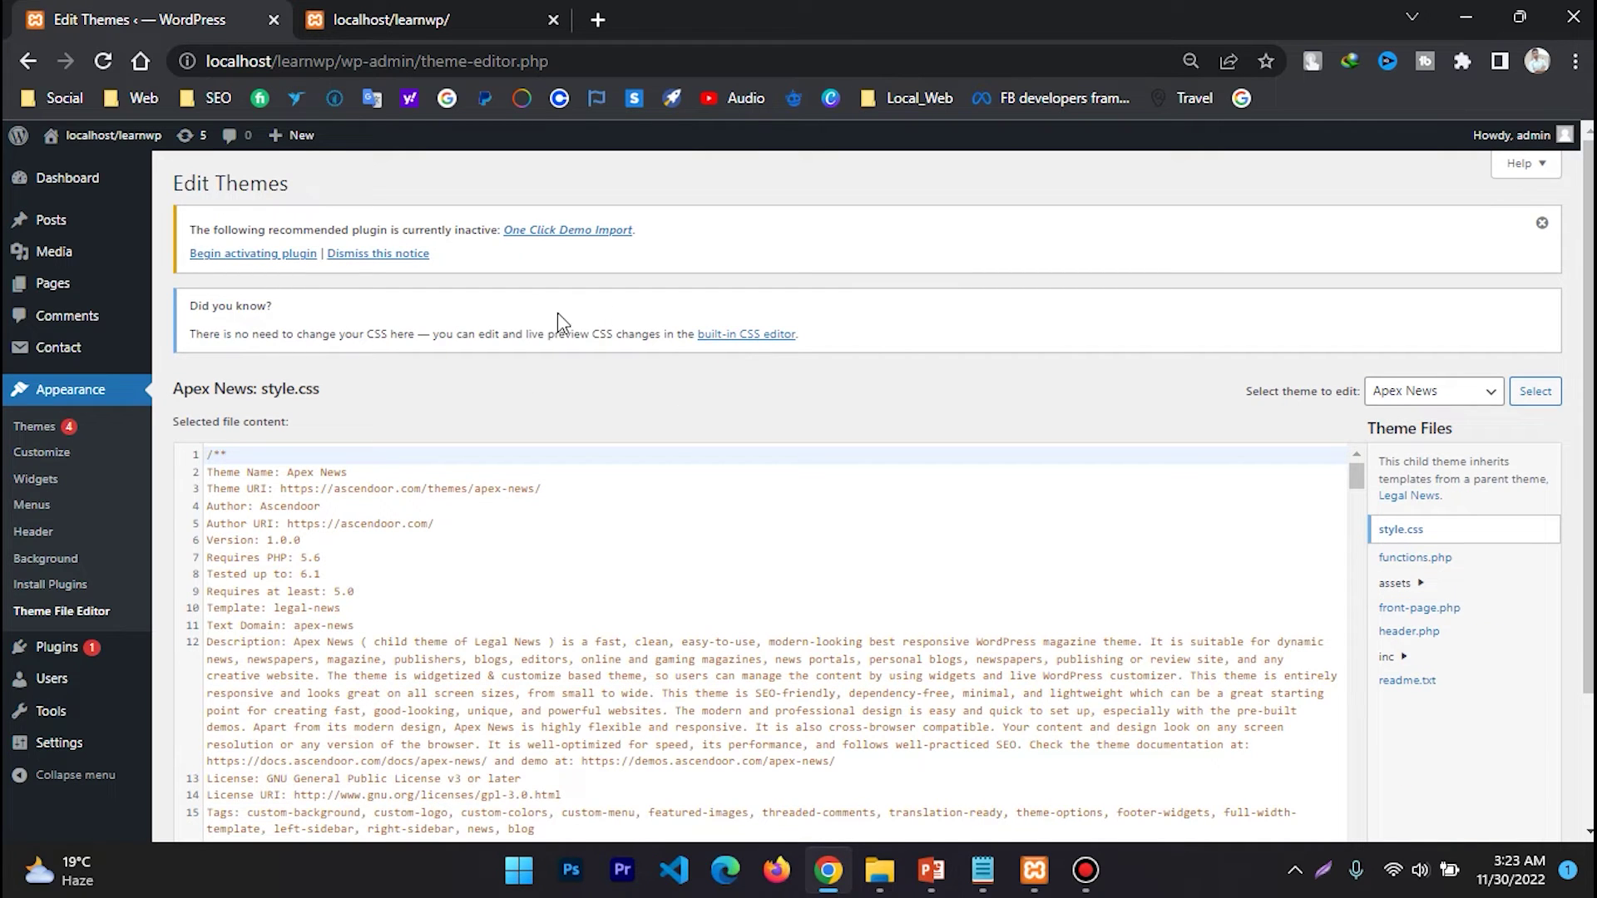
{"action": "scroll", "coordinate": [613, 304], "scroll_direction": "down", "scroll_amount": 2}
{"action": "scroll", "coordinate": [407, 412], "scroll_direction": "down", "scroll_amount": 3}
{"action": "scroll", "coordinate": [409, 418], "scroll_direction": "down", "scroll_amount": 6}
{"action": "left_click_drag", "start_coordinate": [1352, 362], "coordinate": [1364, 722]}
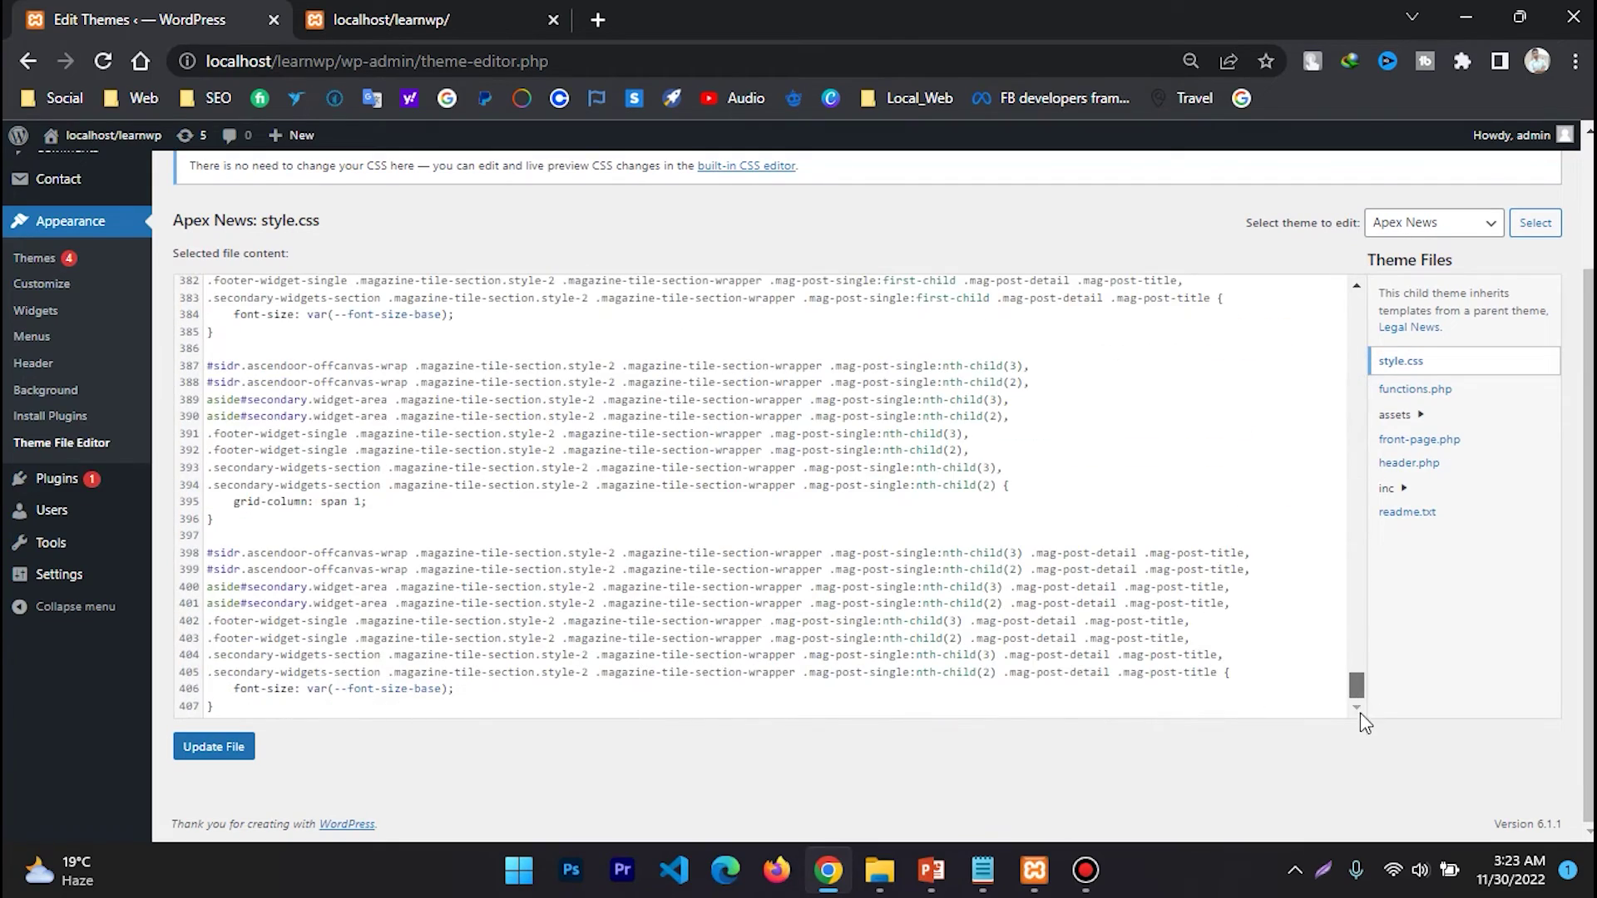
{"action": "scroll", "coordinate": [640, 470], "scroll_direction": "up", "scroll_amount": 20}
{"action": "scroll", "coordinate": [630, 466], "scroll_direction": "up", "scroll_amount": 10}
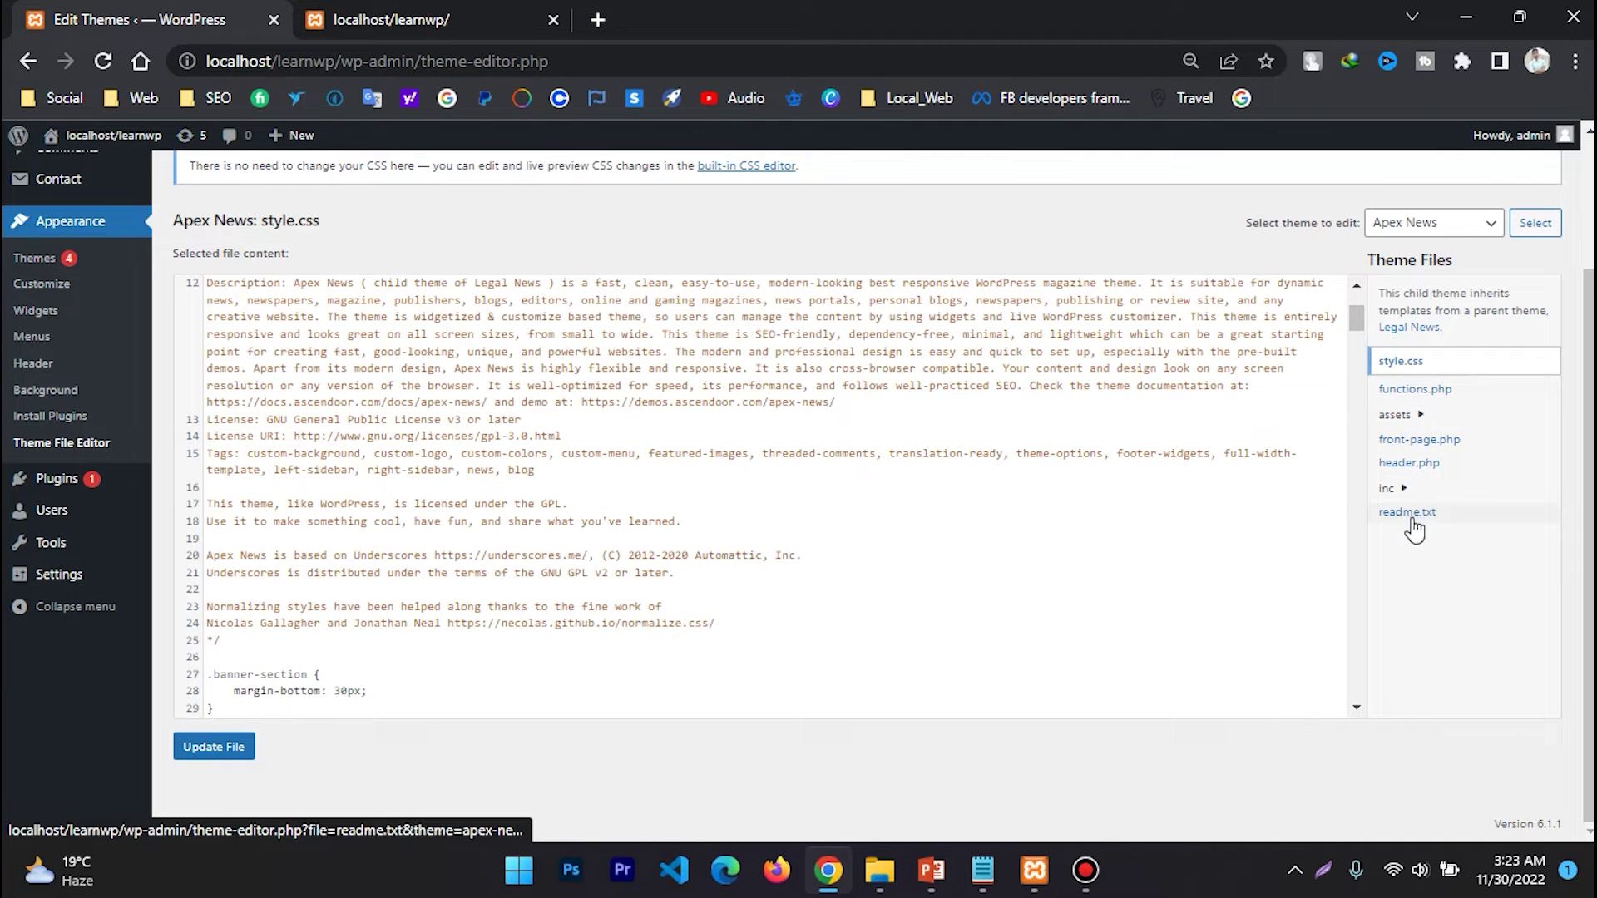
Open functions.php, look through its code, and expand the theme's assets and inc folders.
{"action": "left_click", "coordinate": [1445, 396]}
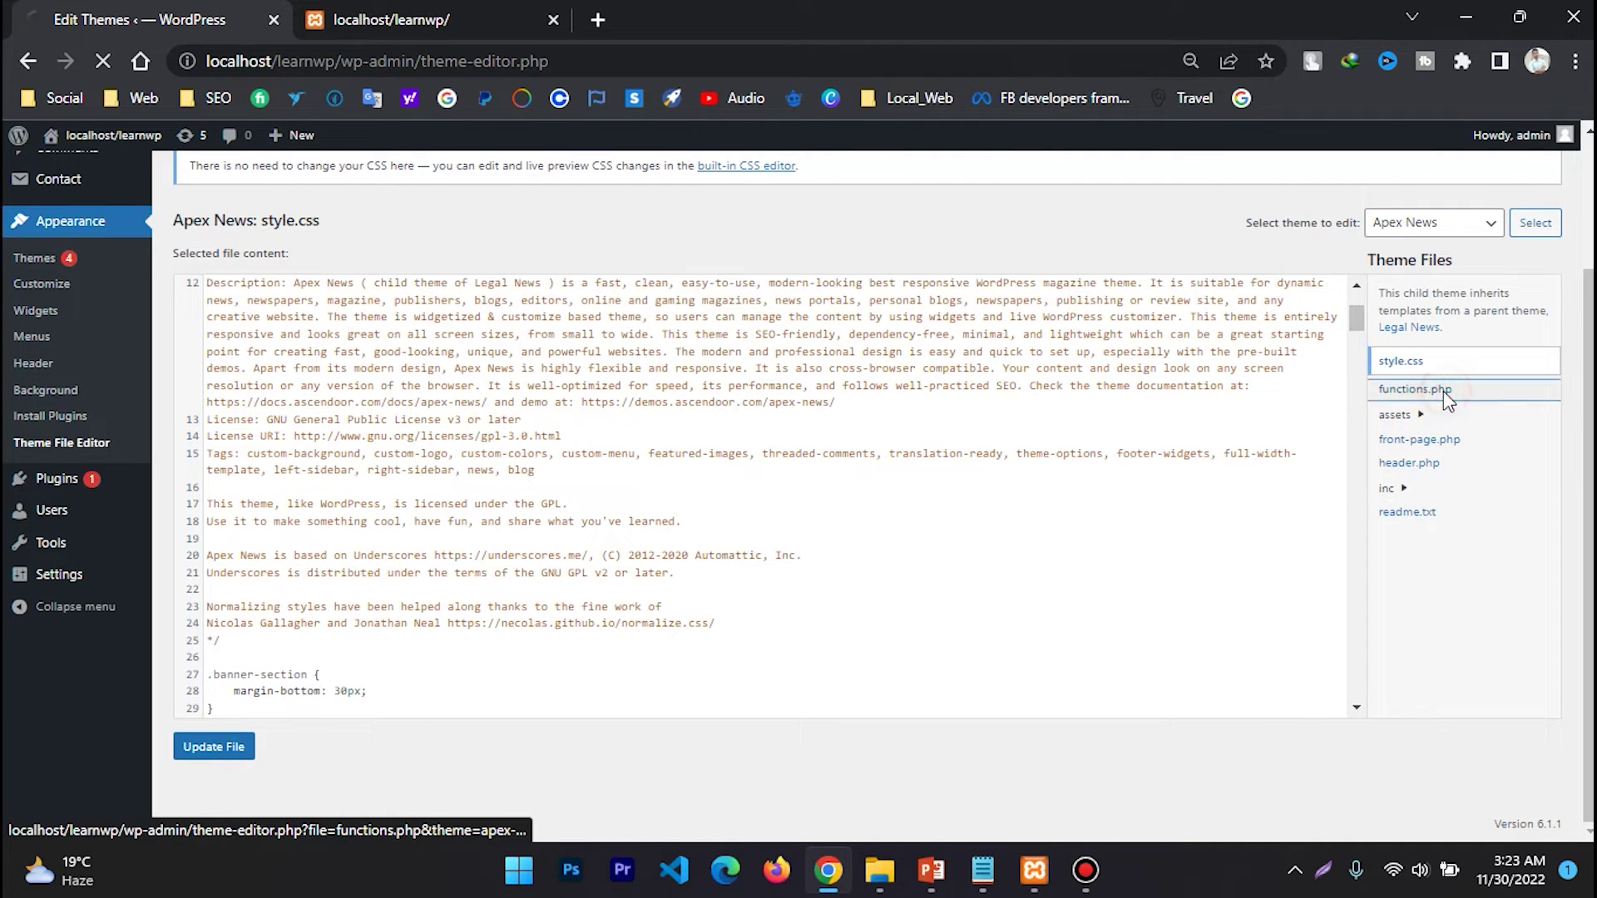
{"action": "scroll", "coordinate": [439, 409], "scroll_direction": "down", "scroll_amount": 1}
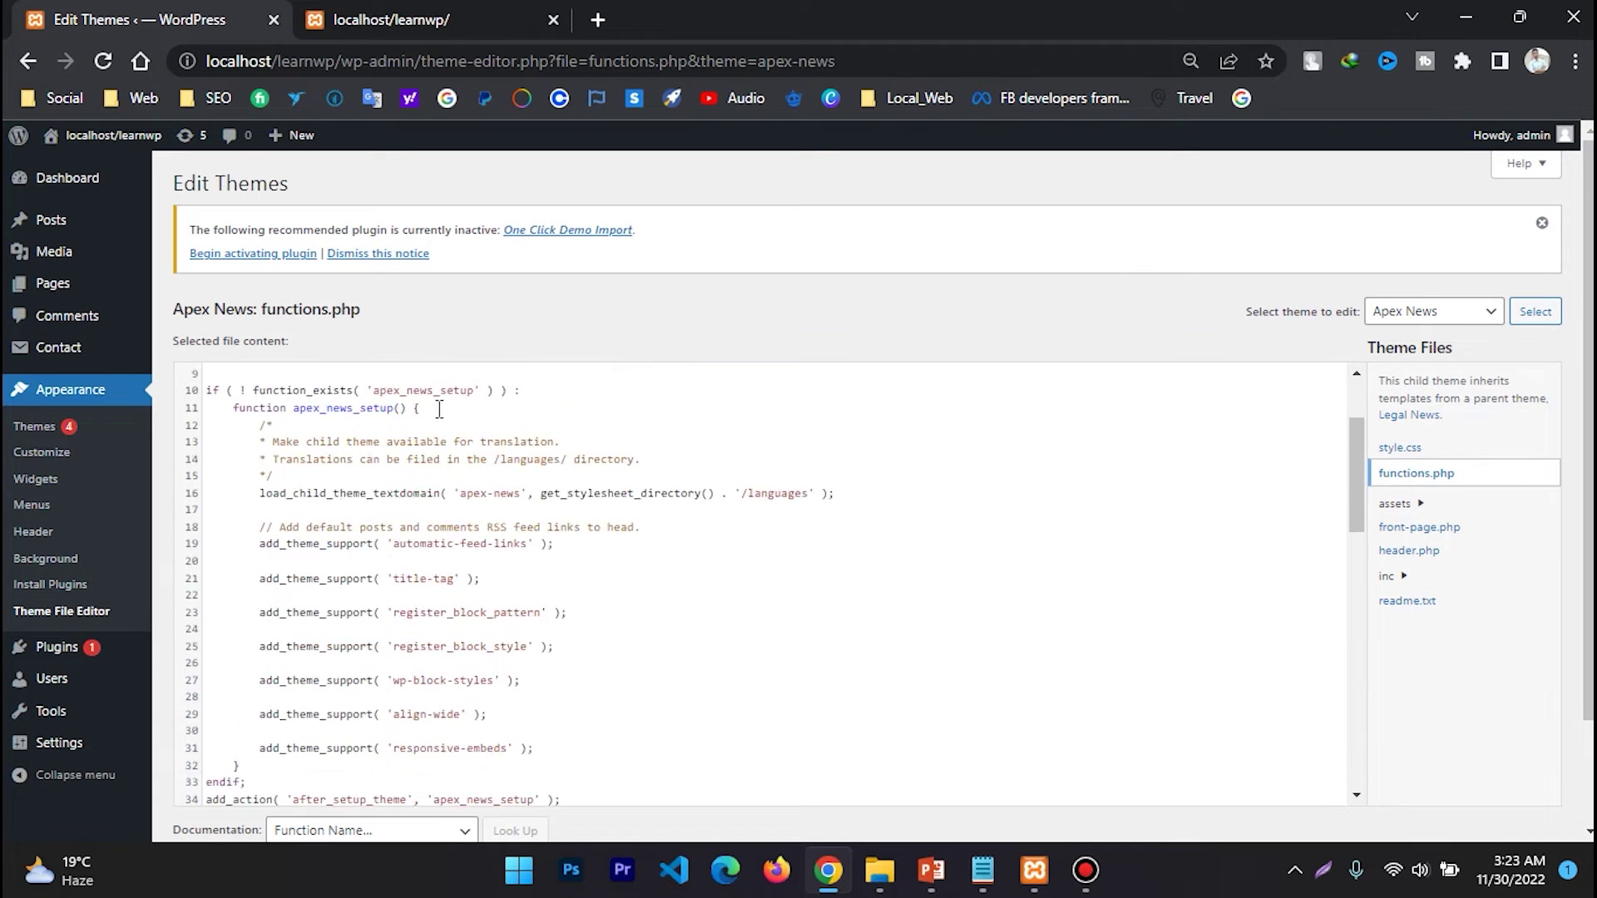
{"action": "scroll", "coordinate": [439, 409], "scroll_direction": "down", "scroll_amount": 10}
{"action": "left_click", "coordinate": [1414, 505]}
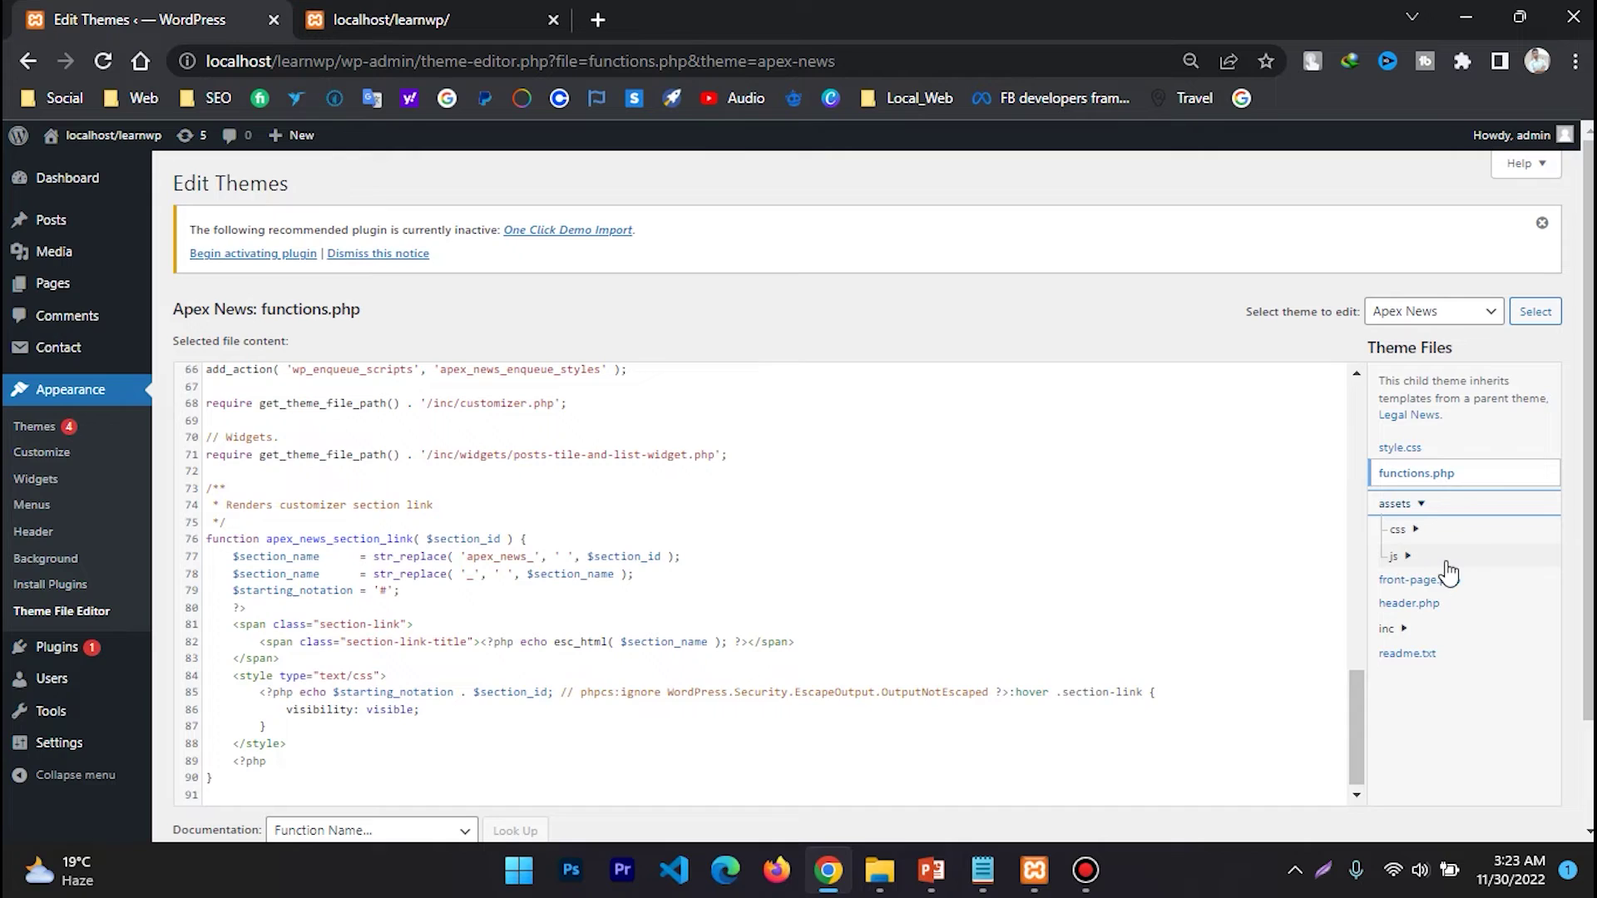
{"action": "scroll", "coordinate": [1449, 574], "scroll_direction": "down", "scroll_amount": 2}
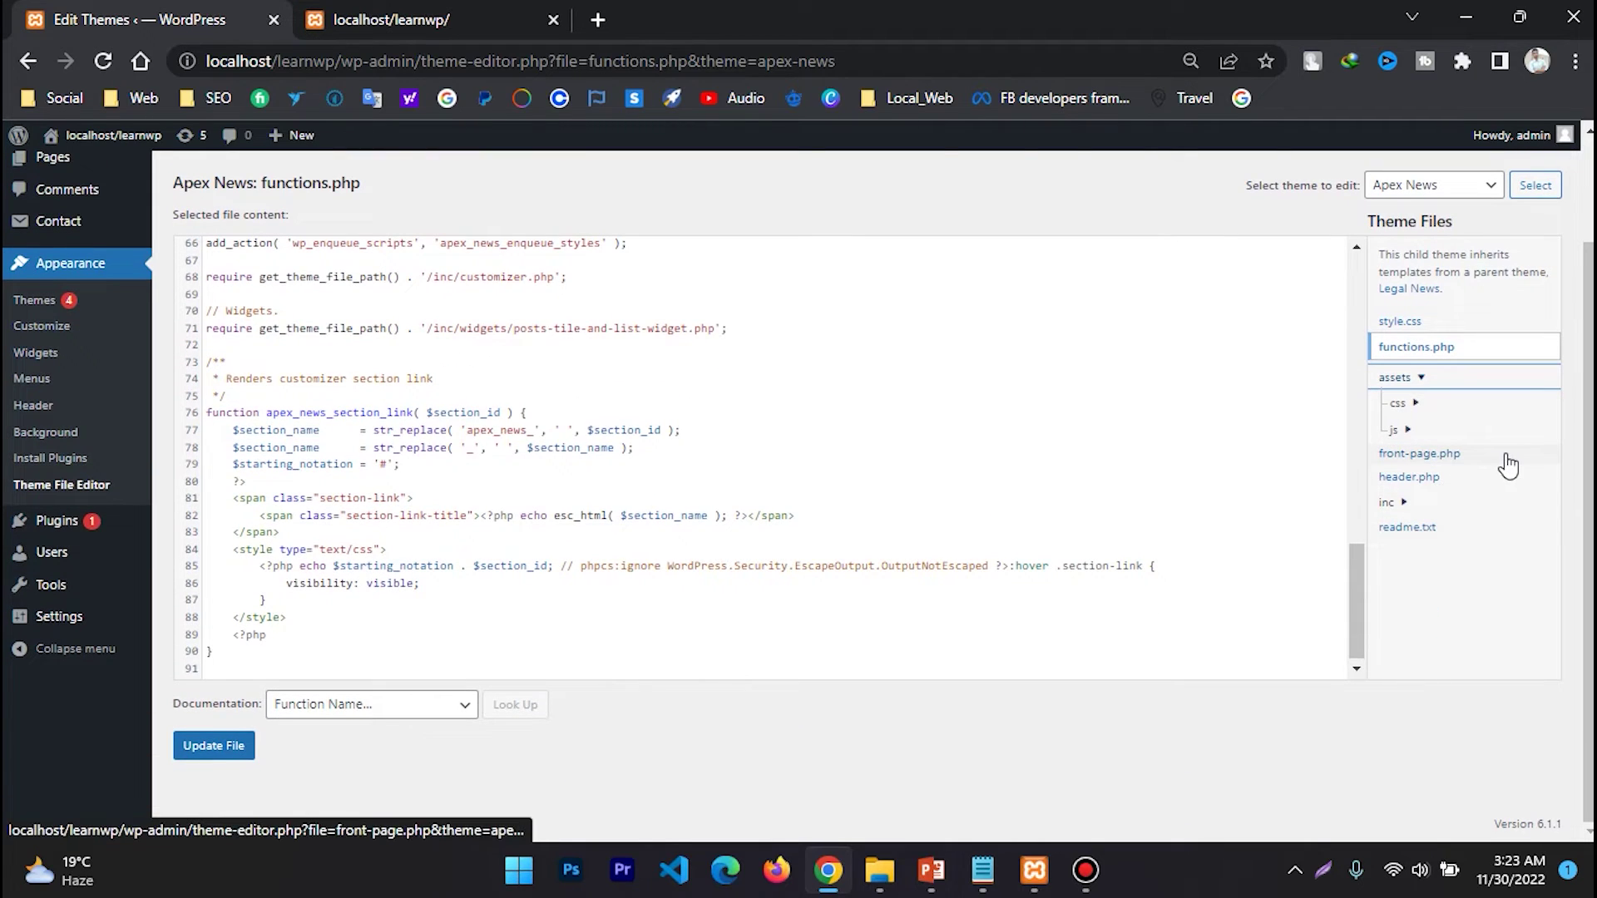
{"action": "left_click", "coordinate": [1411, 503]}
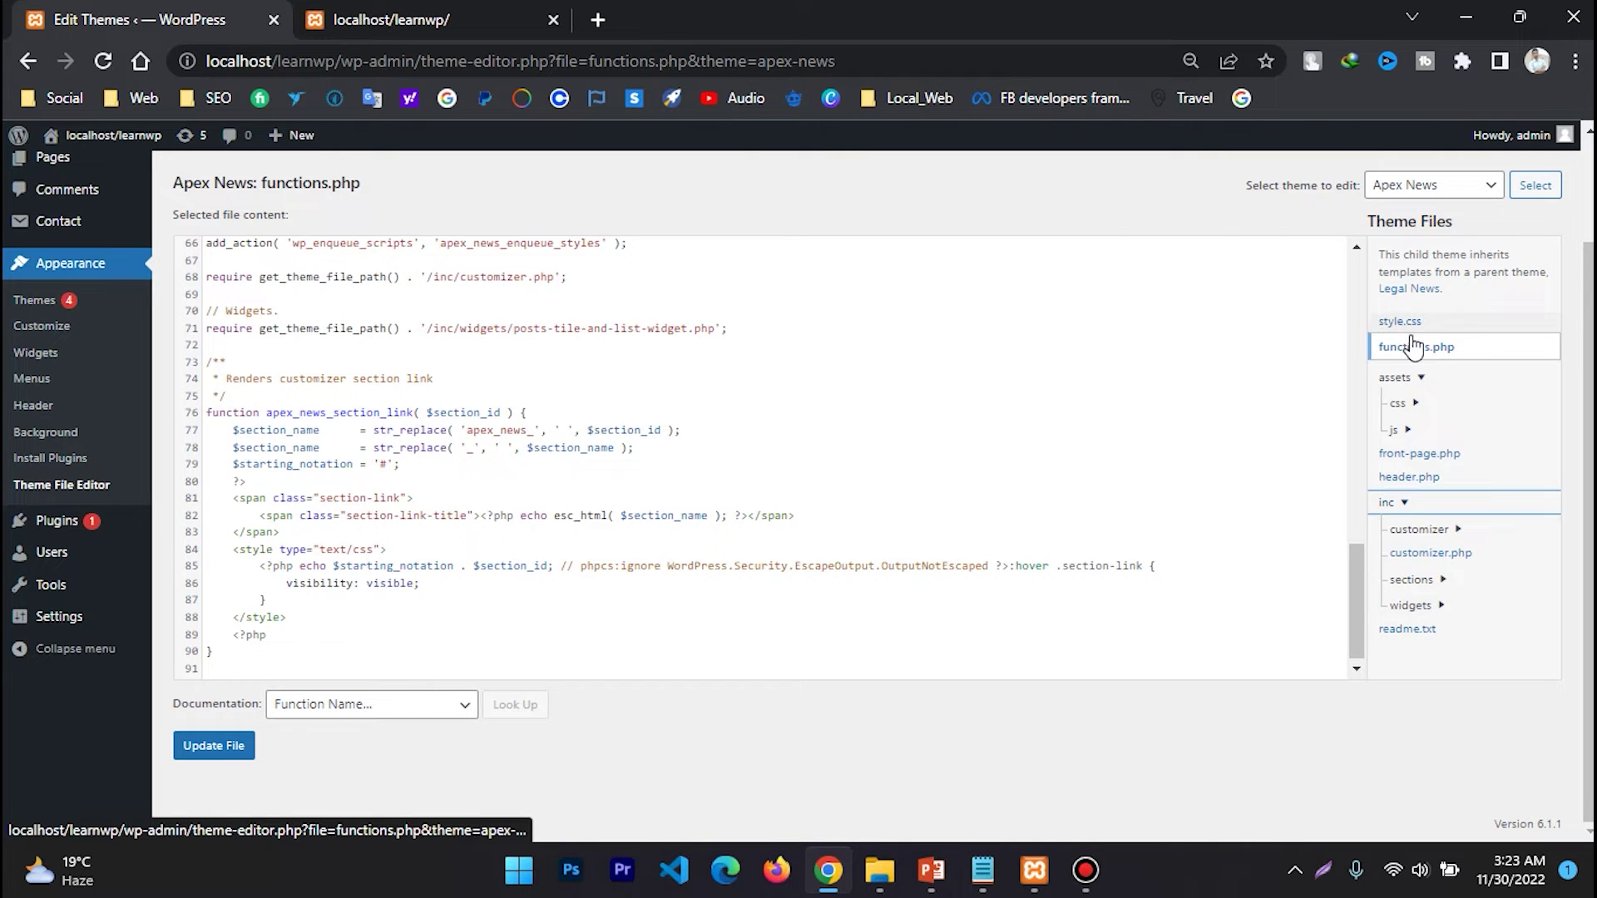
{"action": "scroll", "coordinate": [525, 342], "scroll_direction": "up", "scroll_amount": 5}
{"action": "scroll", "coordinate": [525, 343], "scroll_direction": "up", "scroll_amount": 10}
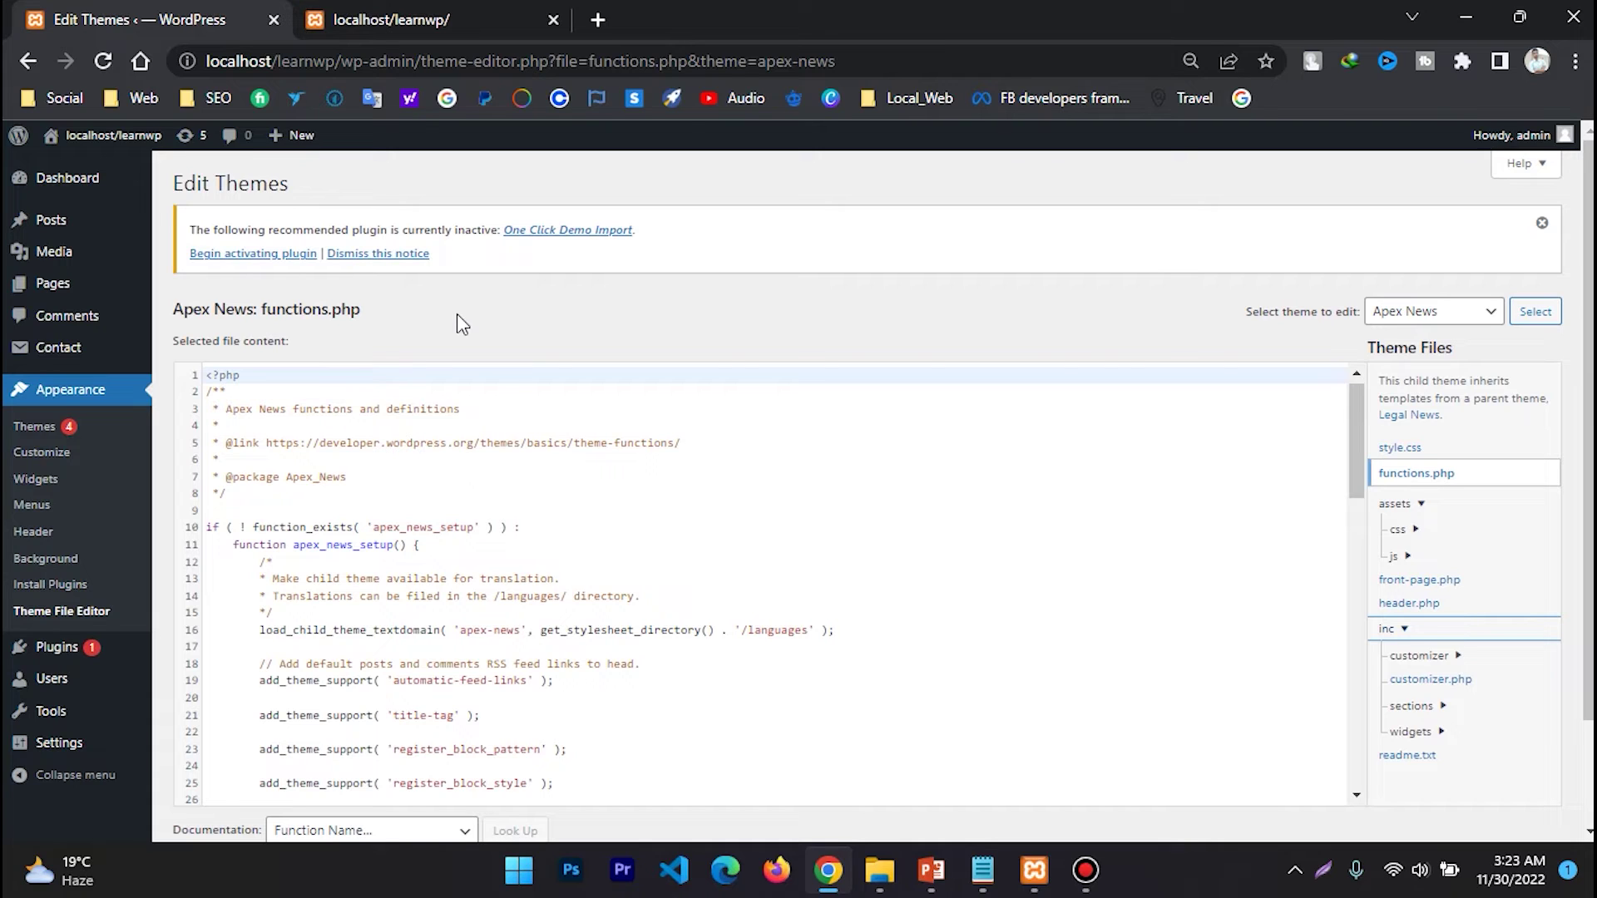
Examine the setup code in functions.php and select the file's entire content.
{"action": "scroll", "coordinate": [970, 353], "scroll_direction": "down", "scroll_amount": 2}
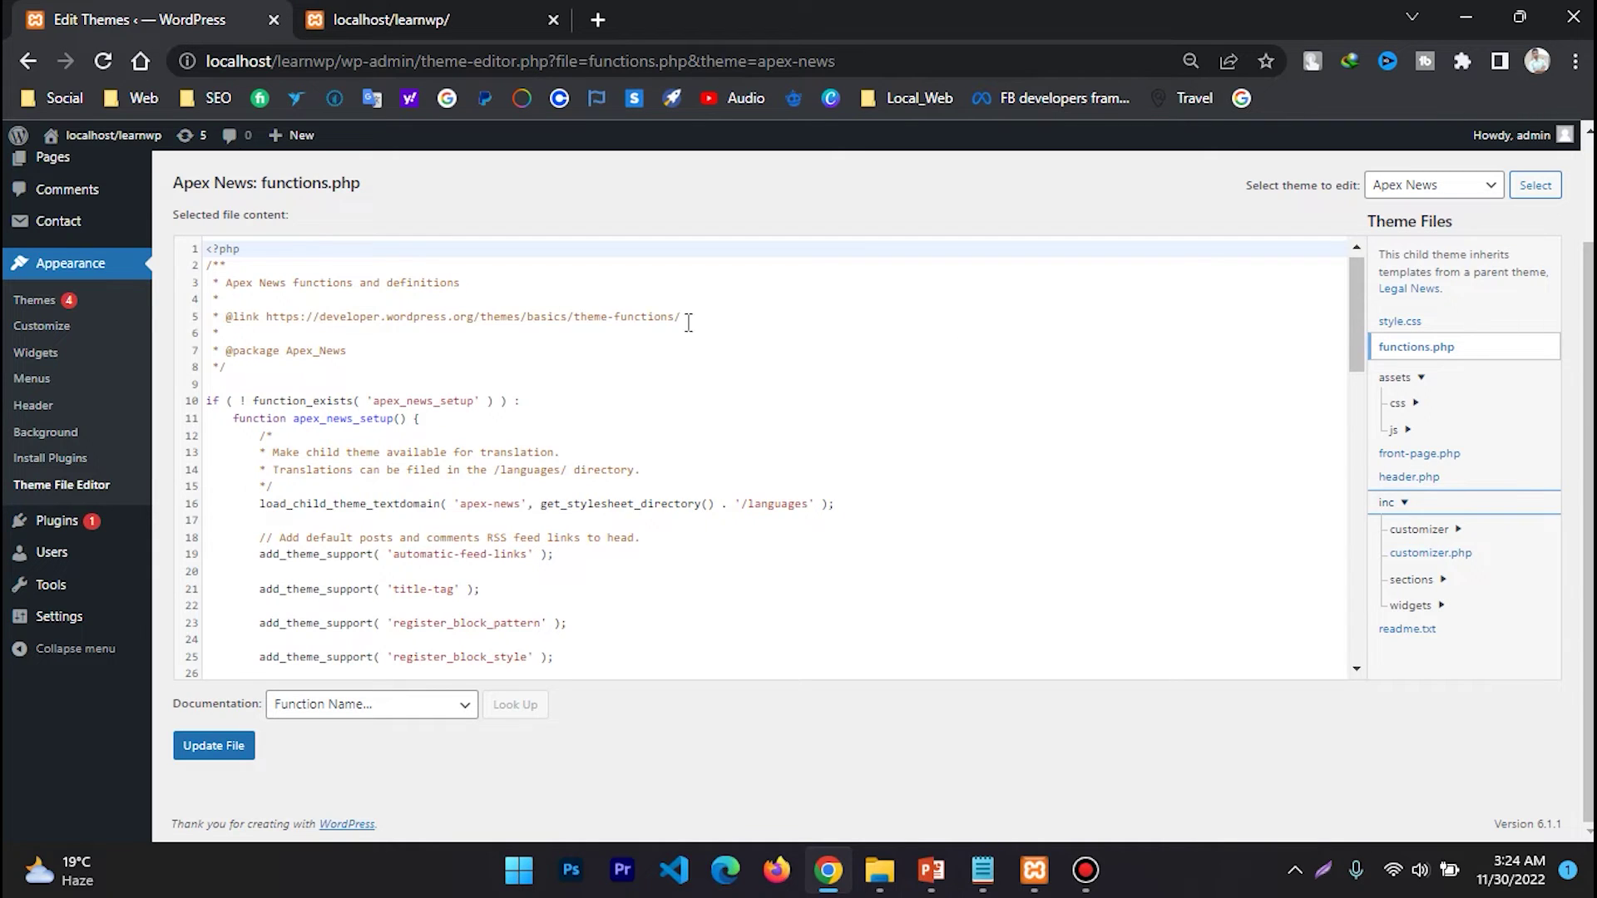
{"action": "scroll", "coordinate": [466, 366], "scroll_direction": "down", "scroll_amount": 8}
{"action": "scroll", "coordinate": [463, 365], "scroll_direction": "up", "scroll_amount": 2}
{"action": "scroll", "coordinate": [462, 365], "scroll_direction": "up", "scroll_amount": 5}
{"action": "left_click", "coordinate": [670, 353]}
{"action": "key", "text": "ctrl+shift+Left"}
{"action": "left_click_drag", "start_coordinate": [333, 325], "coordinate": [527, 554]}
{"action": "left_click", "coordinate": [754, 317]}
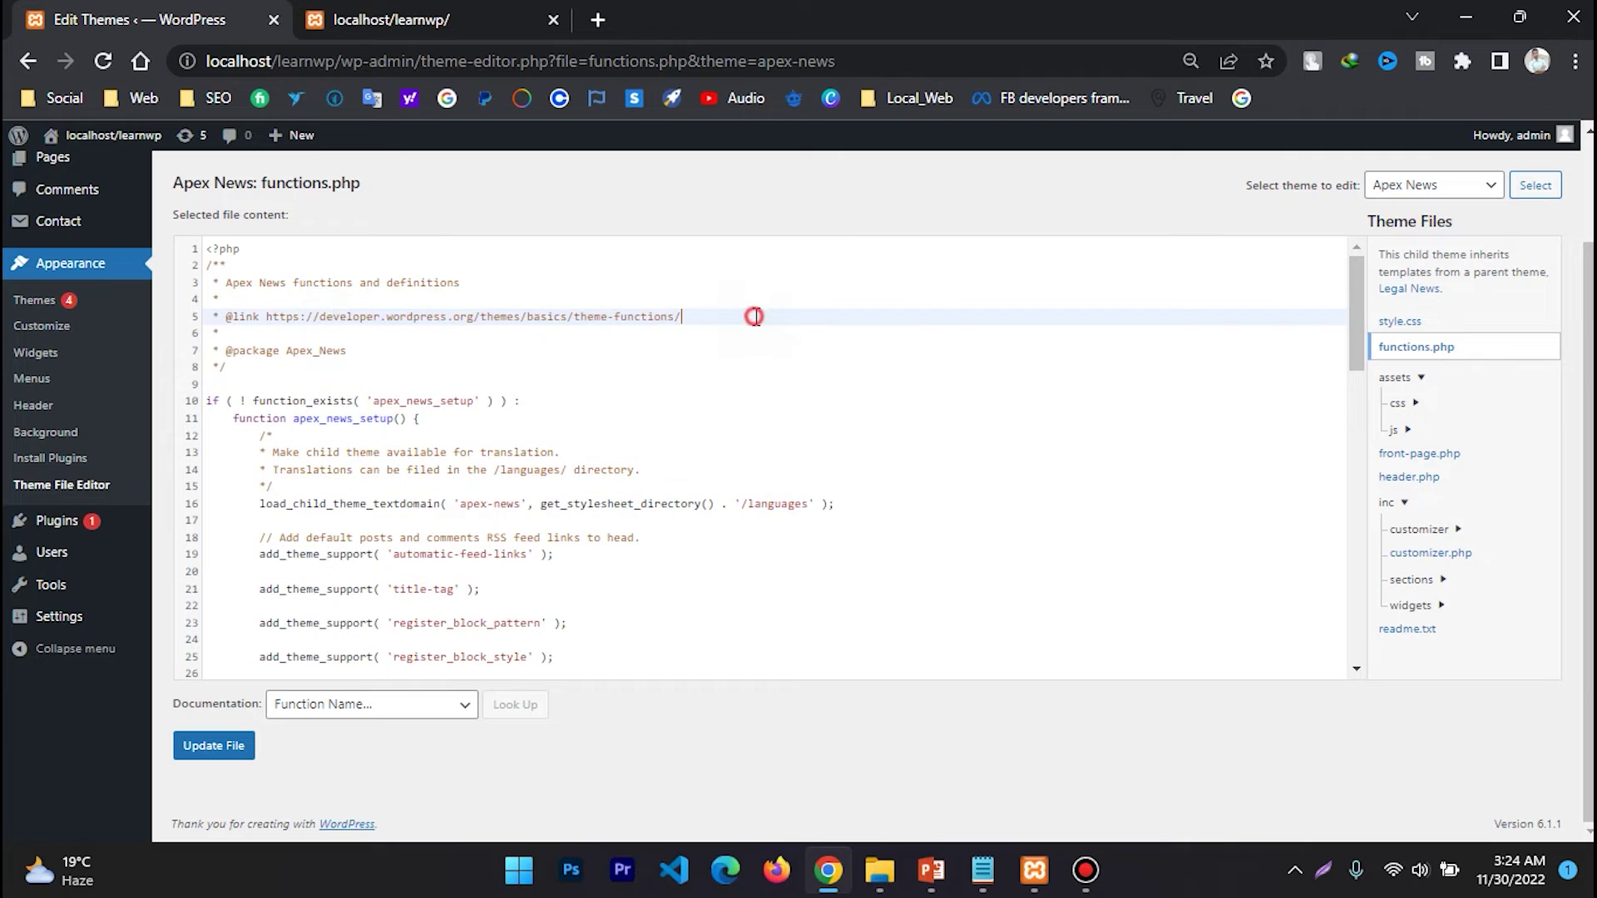
{"action": "key", "text": "ctrl+a"}
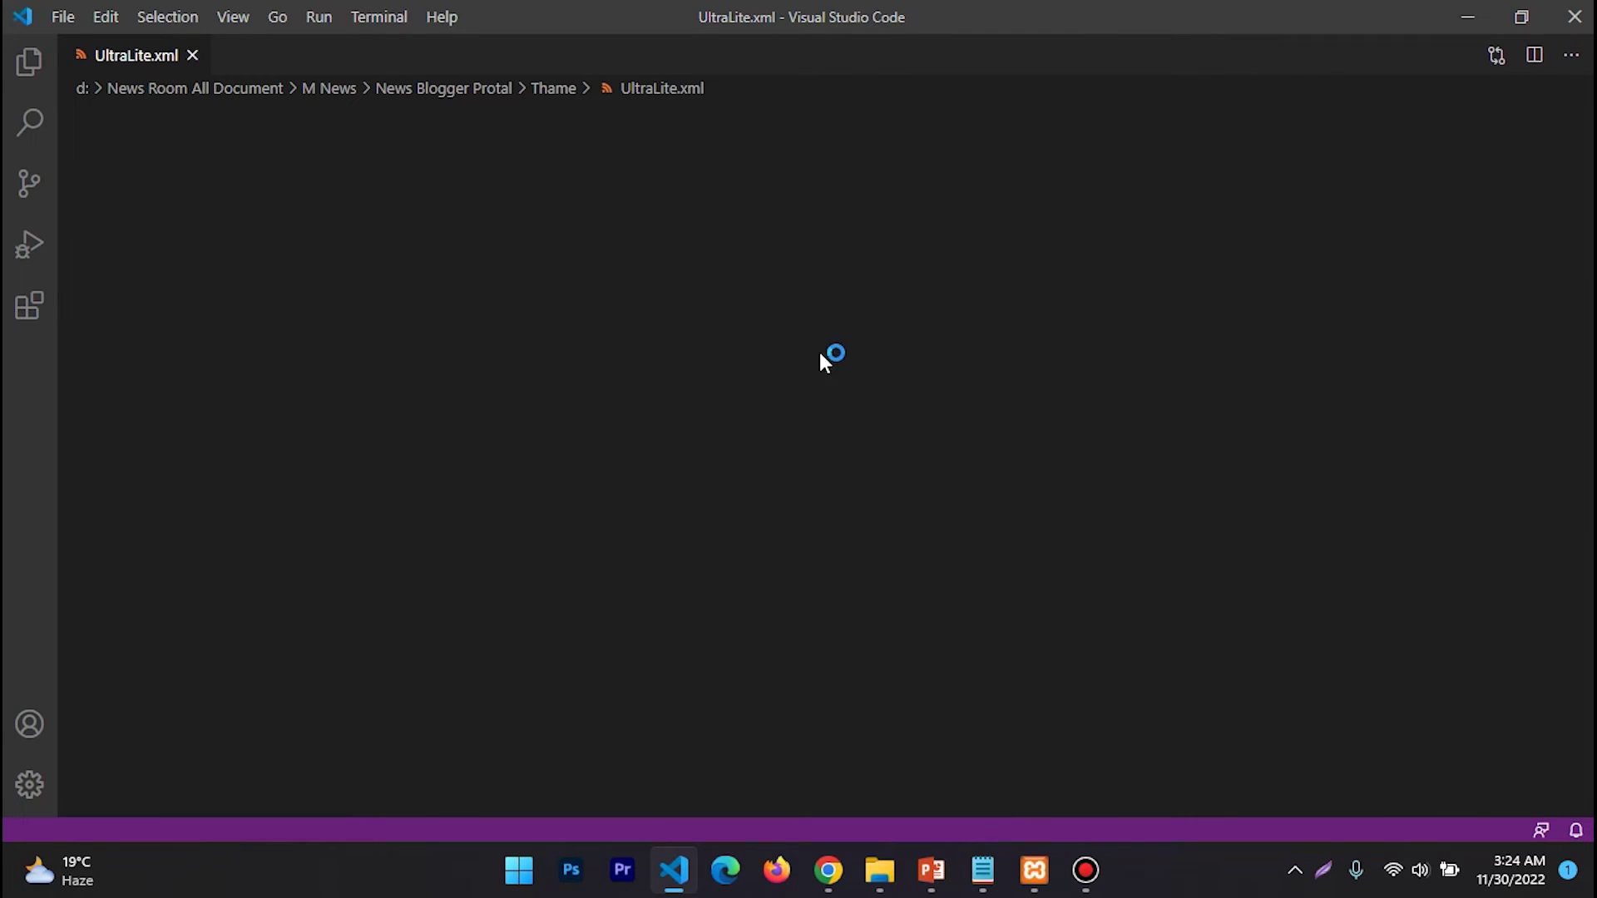
Switch to Visual Studio Code and look through the code of UltraLite.xml.
{"action": "scroll", "coordinate": [649, 351], "scroll_direction": "down", "scroll_amount": 5}
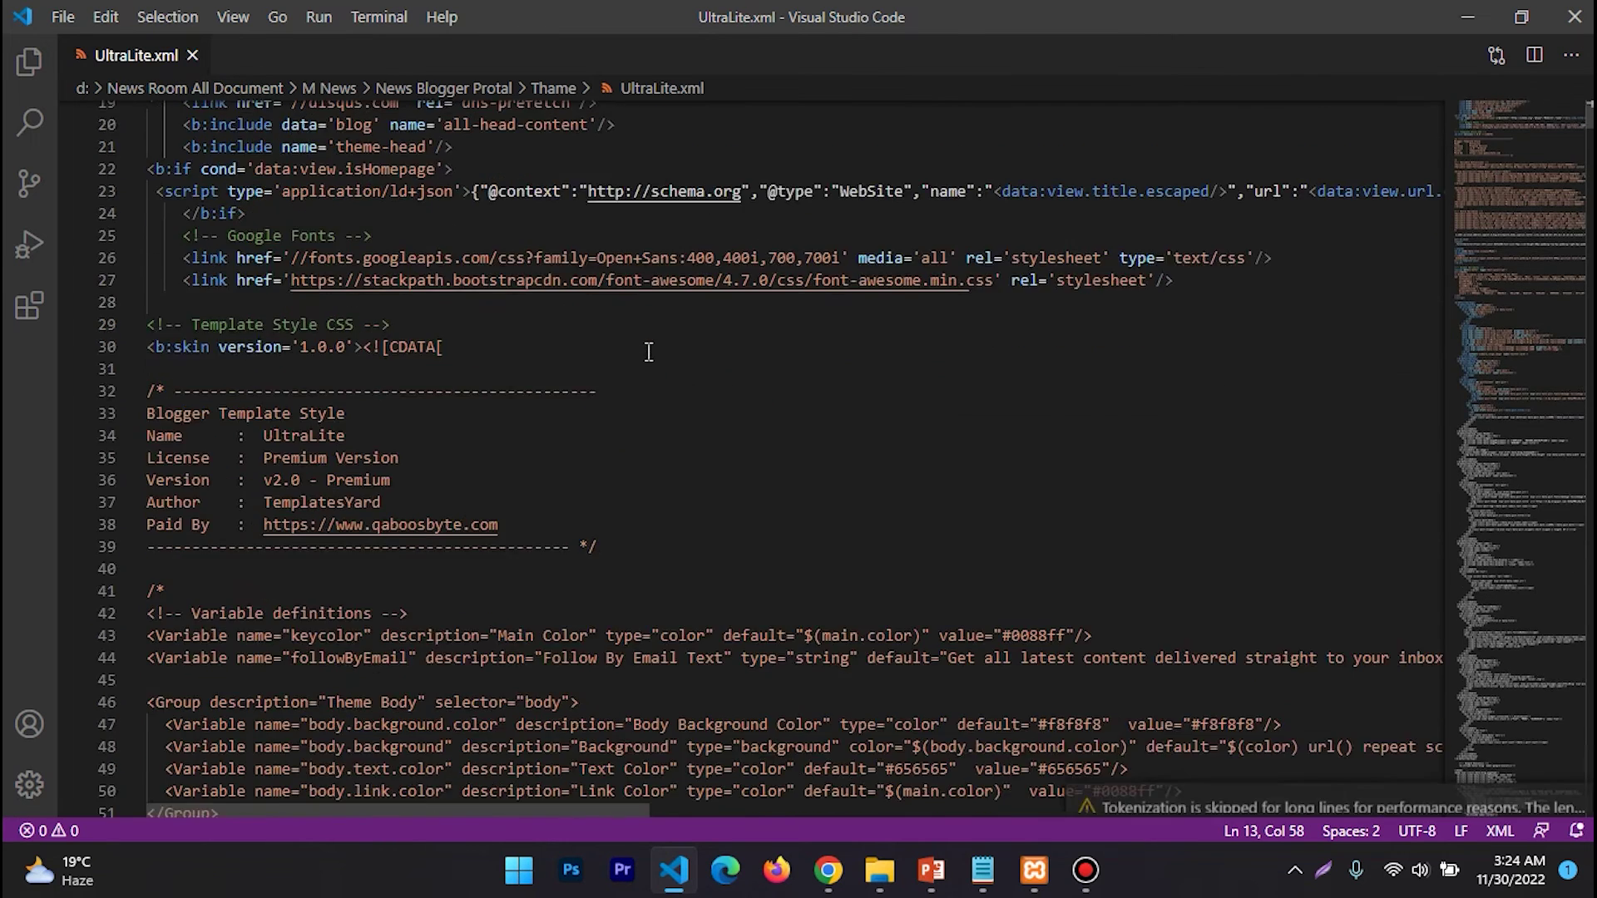
{"action": "scroll", "coordinate": [648, 352], "scroll_direction": "down", "scroll_amount": 6}
{"action": "scroll", "coordinate": [640, 355], "scroll_direction": "up", "scroll_amount": 10}
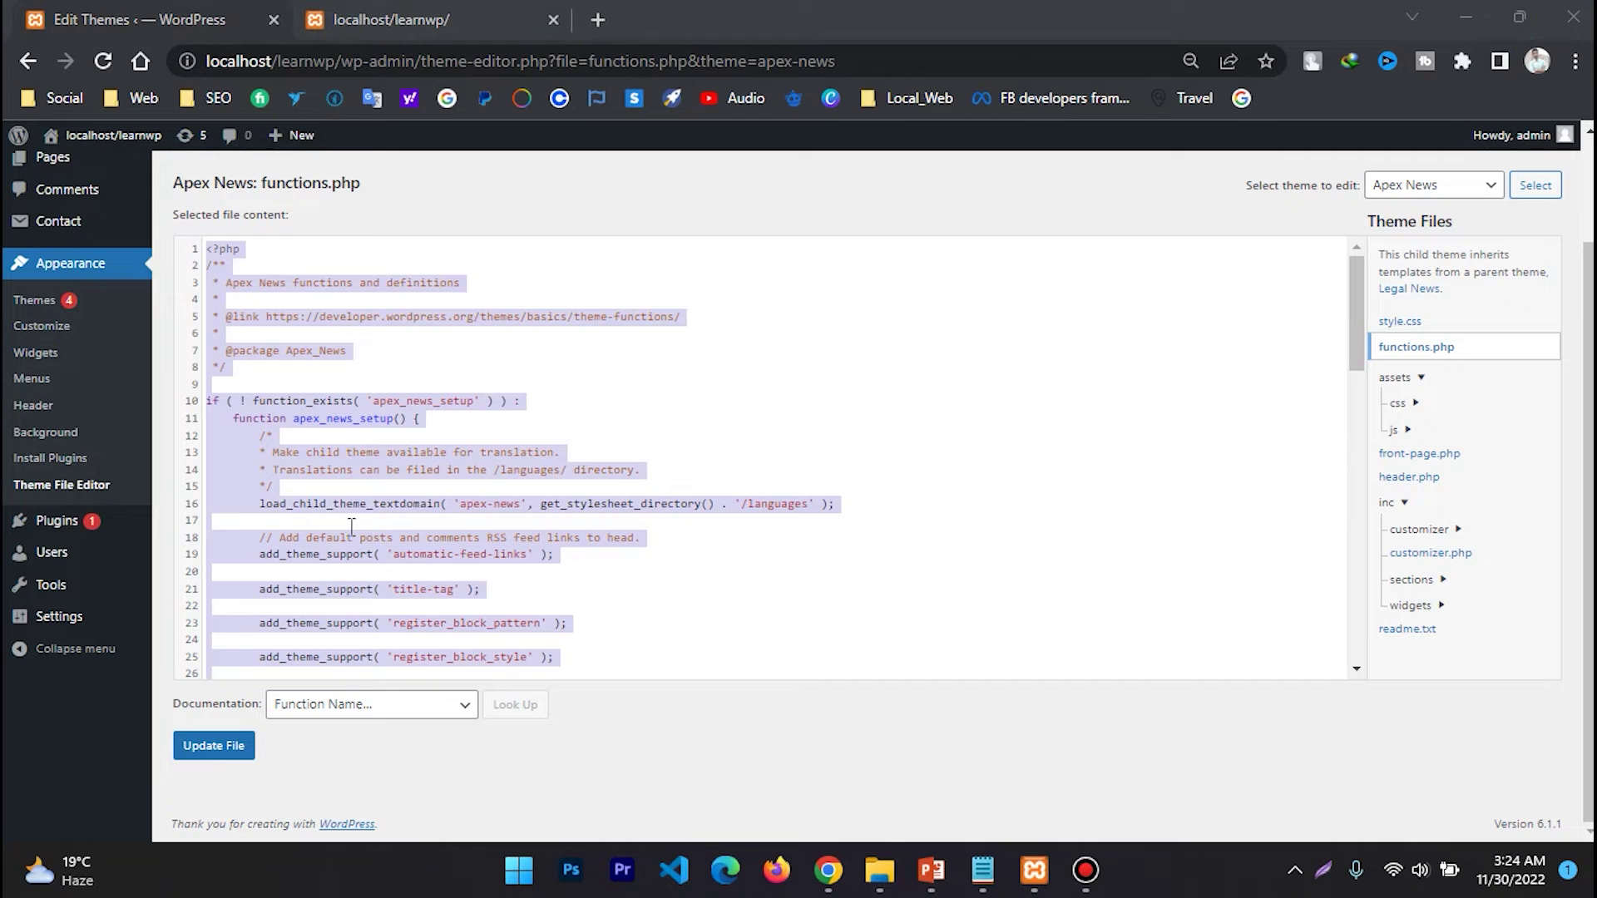
Switch back to Chrome, go through functions.php to its last lines, and update the file.
{"action": "scroll", "coordinate": [1022, 520], "scroll_direction": "up", "scroll_amount": 2}
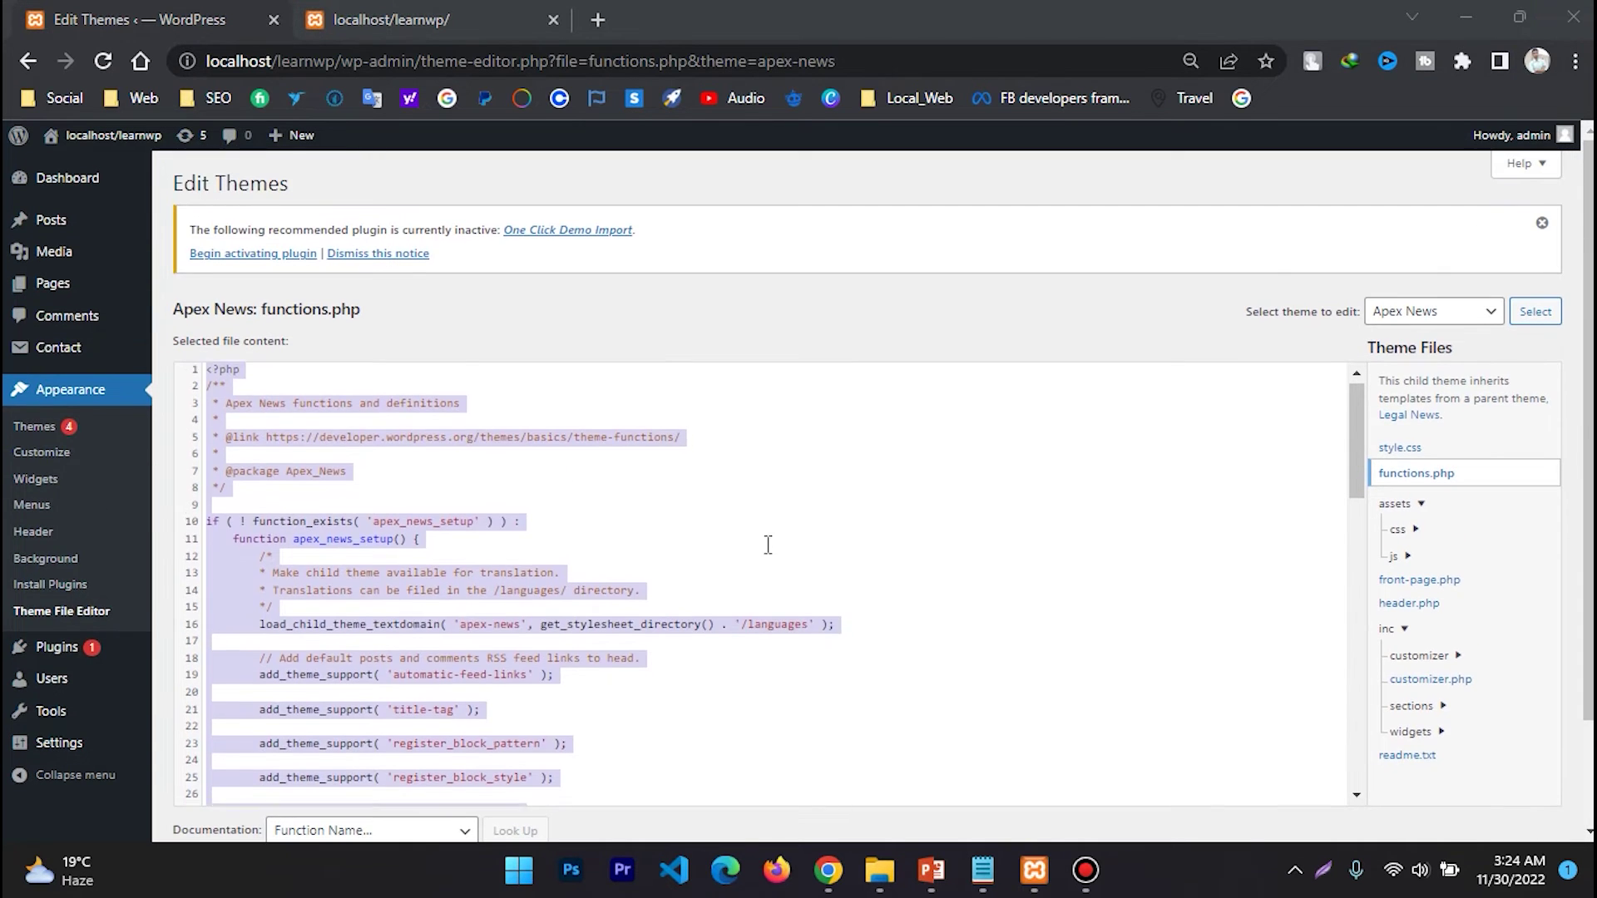
{"action": "scroll", "coordinate": [774, 545], "scroll_direction": "down", "scroll_amount": 4}
{"action": "left_click", "coordinate": [232, 756]}
{"action": "scroll", "coordinate": [232, 756], "scroll_direction": "down", "scroll_amount": 9}
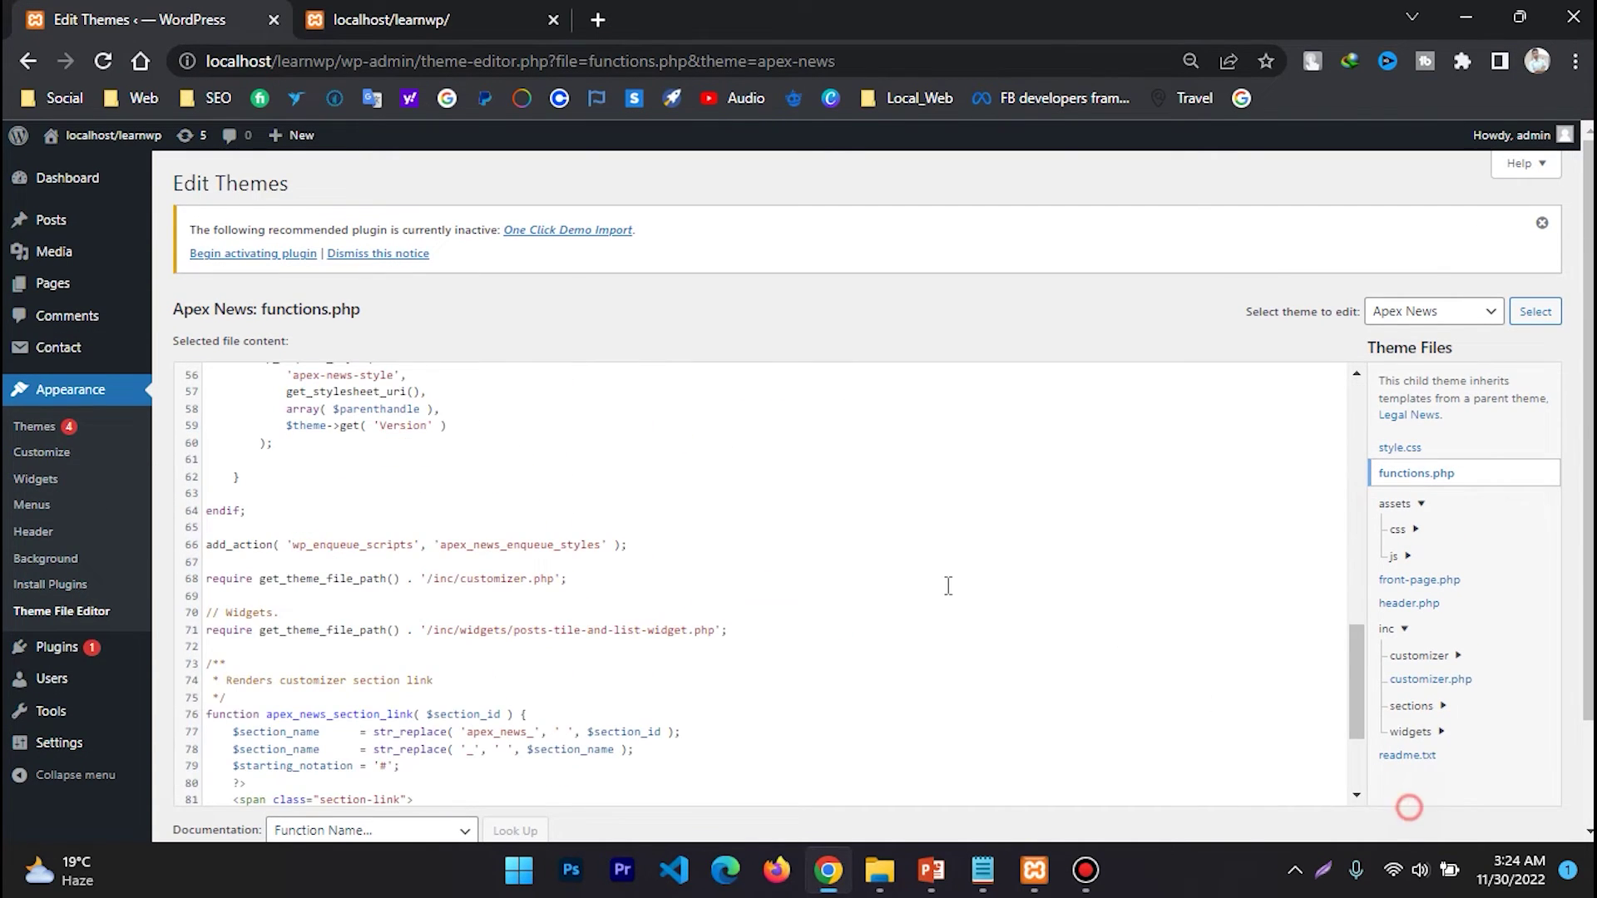
{"action": "scroll", "coordinate": [249, 665], "scroll_direction": "down", "scroll_amount": 2}
{"action": "left_click", "coordinate": [202, 747]}
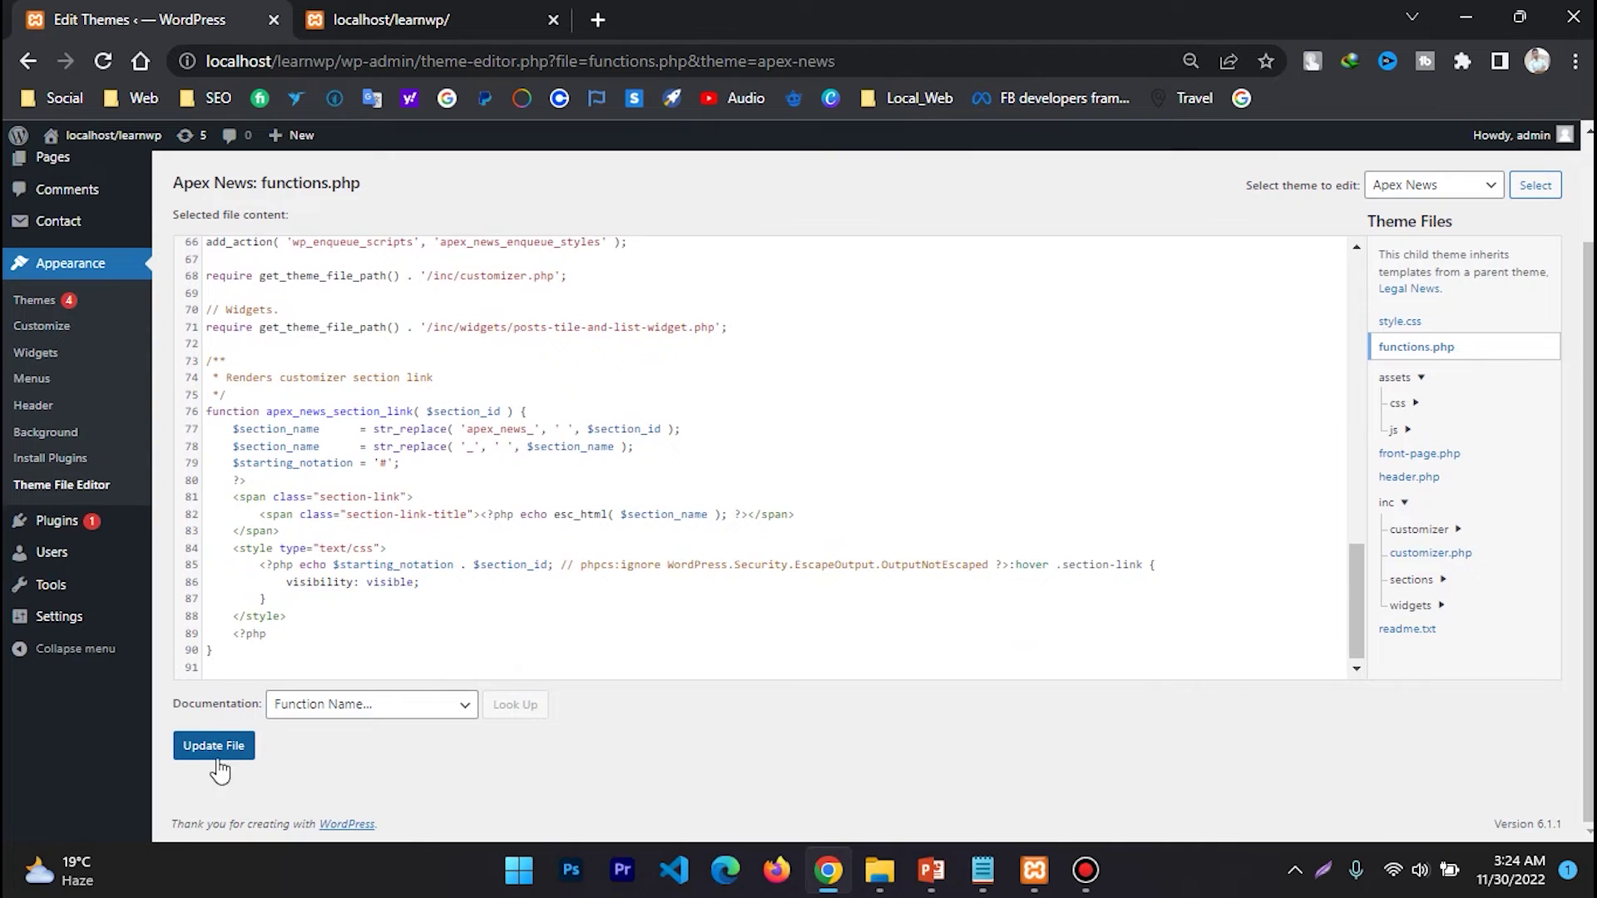